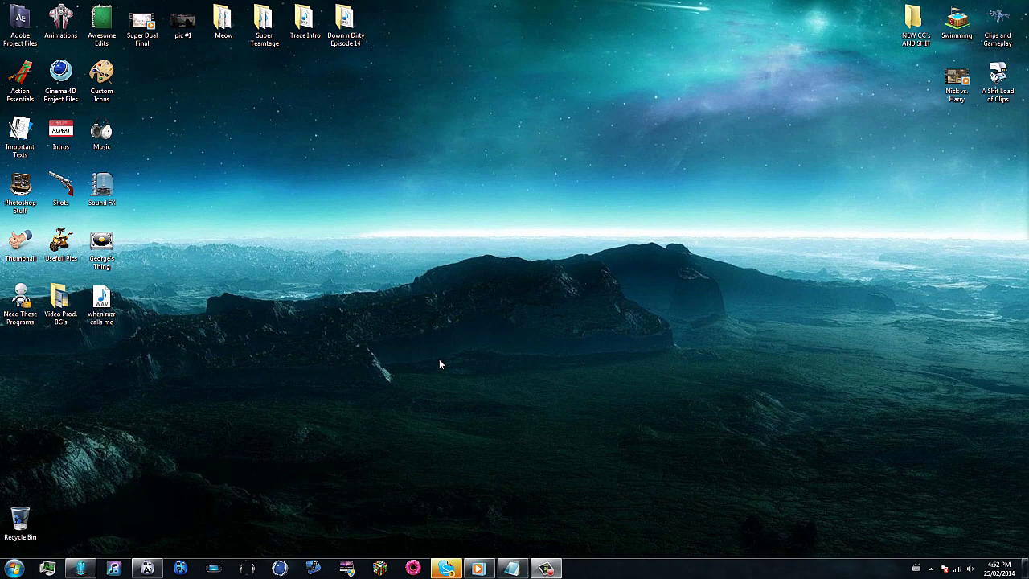
# - Play part of the reference clip "Alone by fnt" to examine its tracked text effect, and close the player
pyautogui.click(478, 569)
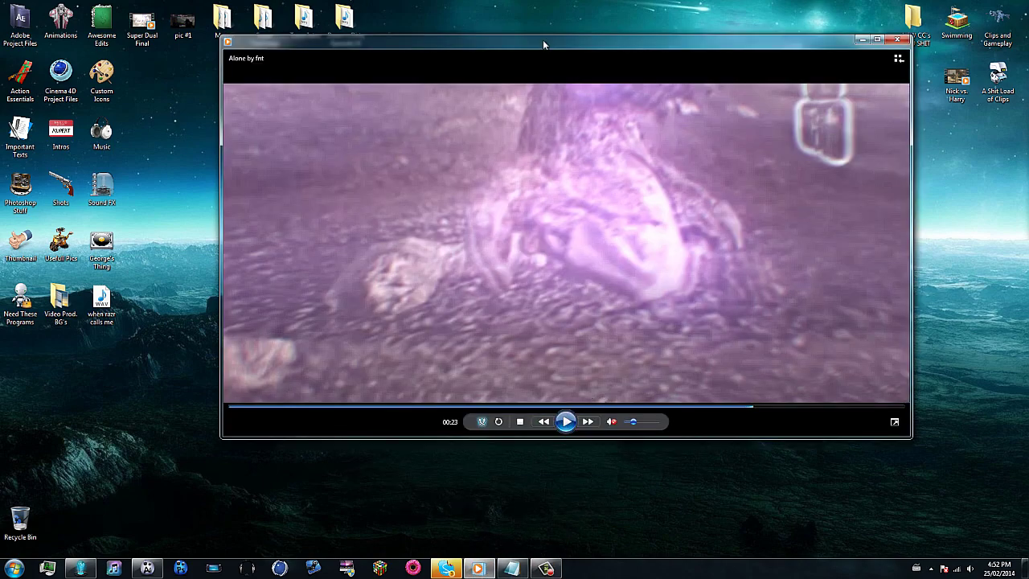
pyautogui.moveTo(533, 47); pyautogui.dragTo(458, 45)
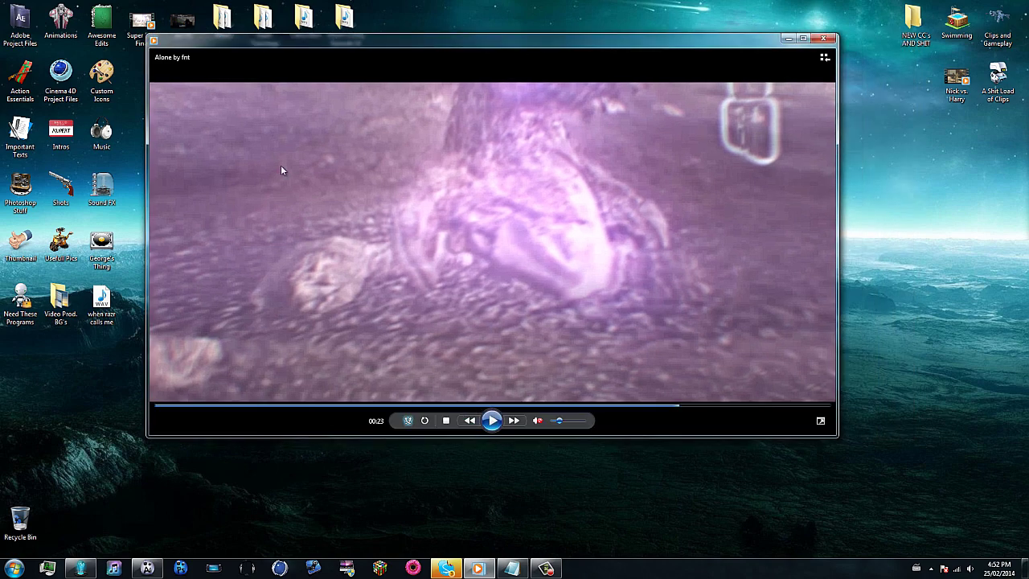
pyautogui.click(491, 420)
pyautogui.click(492, 421)
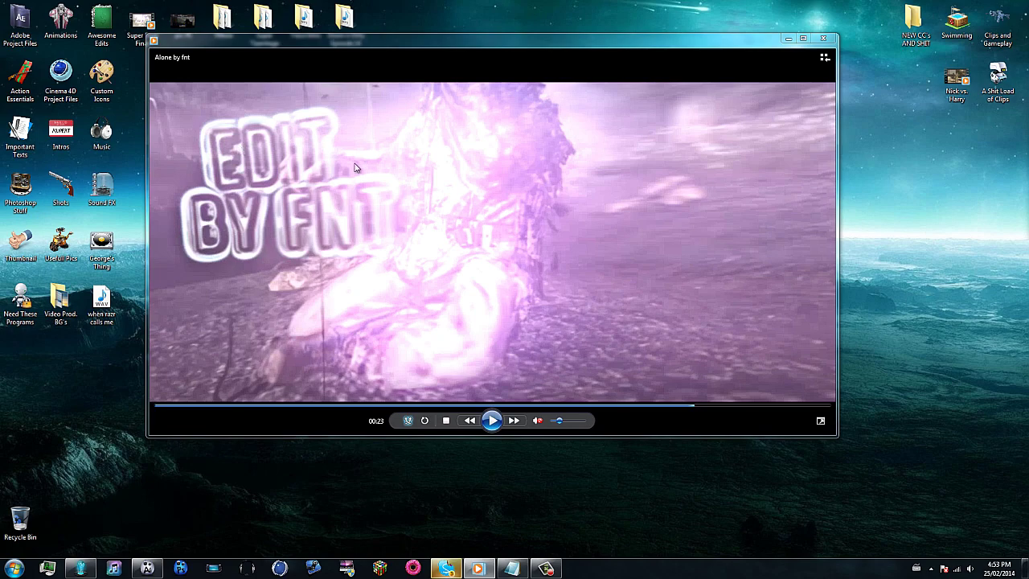
pyautogui.click(492, 422)
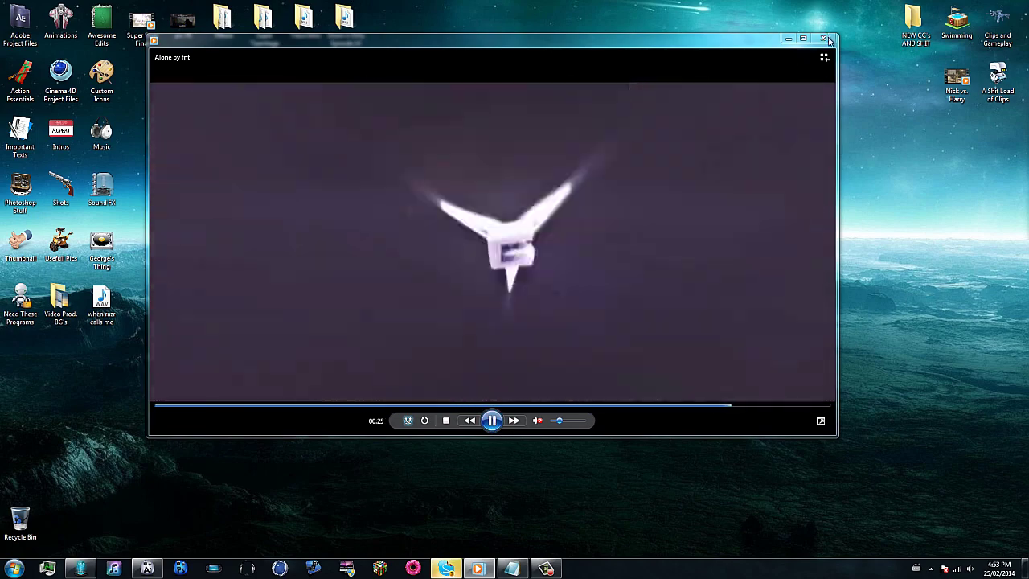
pyautogui.click(824, 38)
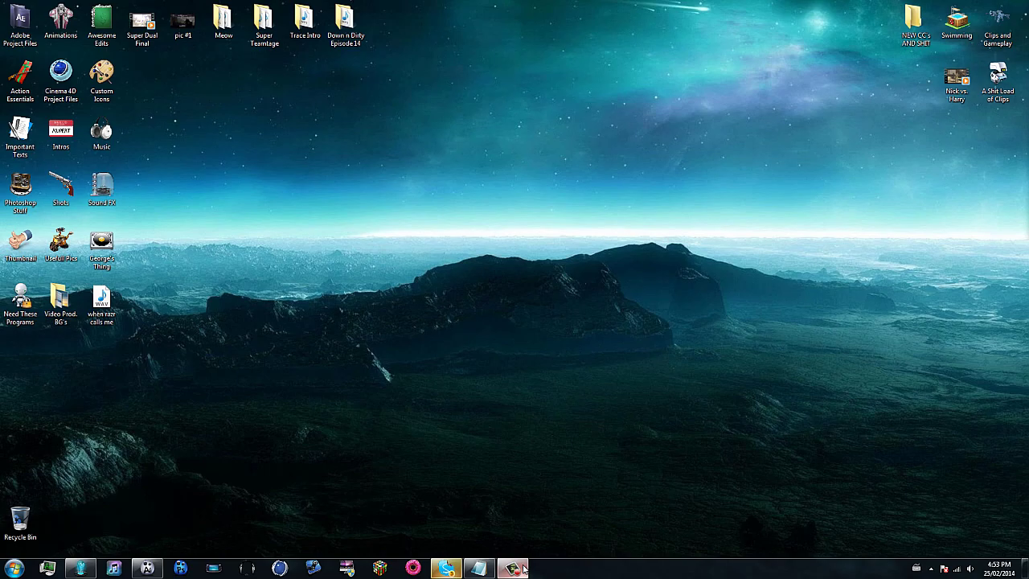
# - Switch to After Effects, inspect the MKAY text up close, and step the composition back to 0;00;10;03
pyautogui.click(147, 569)
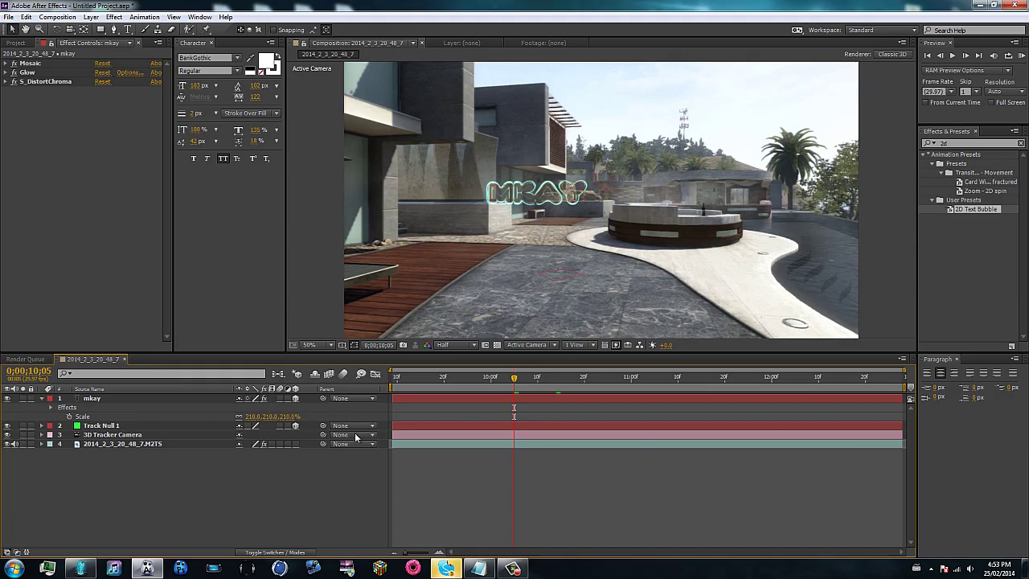
pyautogui.scroll(4, 494, 197)
pyautogui.scroll(-2, 494, 196)
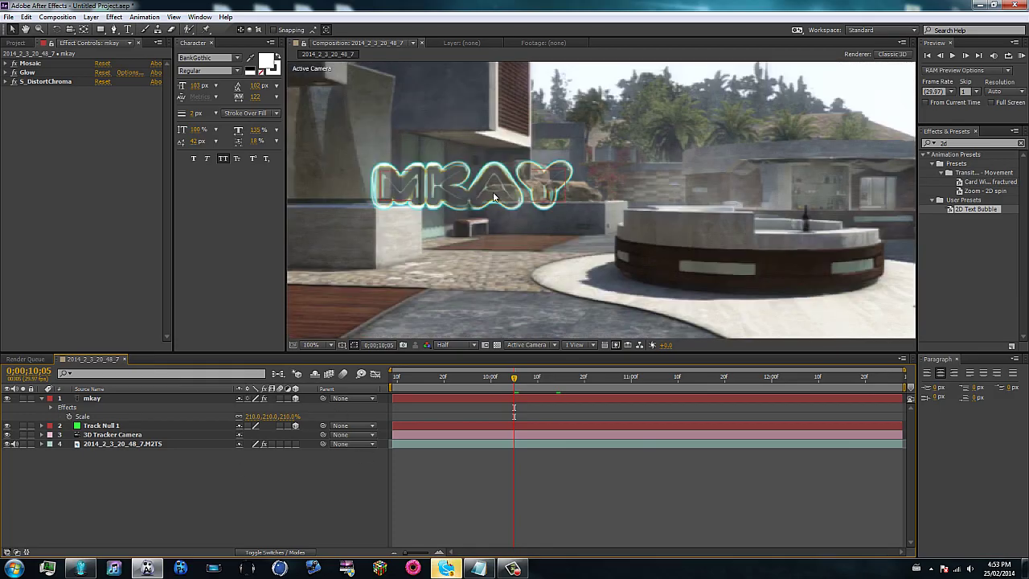
pyautogui.scroll(-2, 515, 208)
pyautogui.press('pageup')
pyautogui.press('pageup')
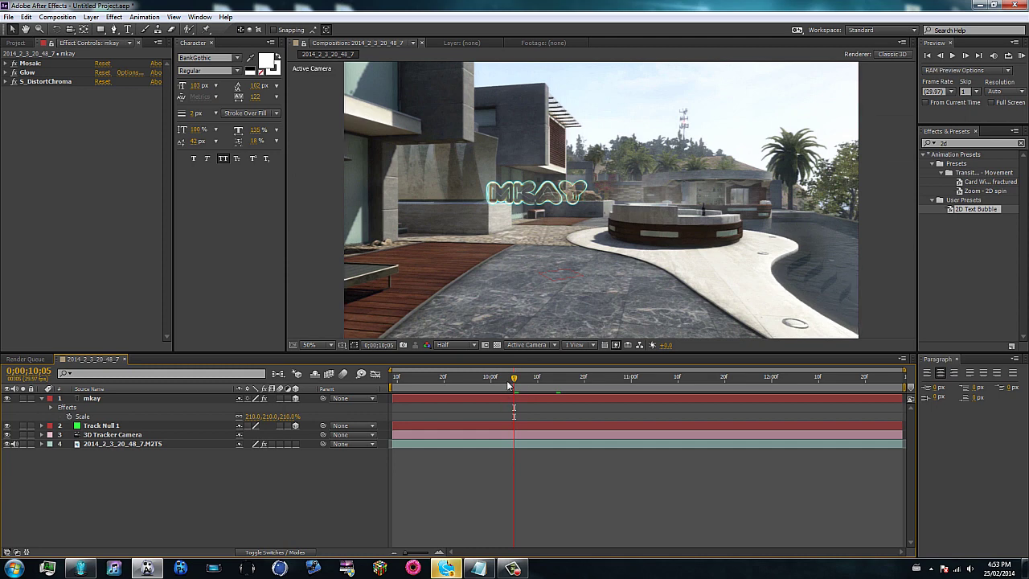
# - Delete the mkay text, Track Null 1 and 3D Tracker Camera layers, leaving only the footage layer
pyautogui.click(110, 400)
pyautogui.press('Delete')
pyautogui.click(104, 408)
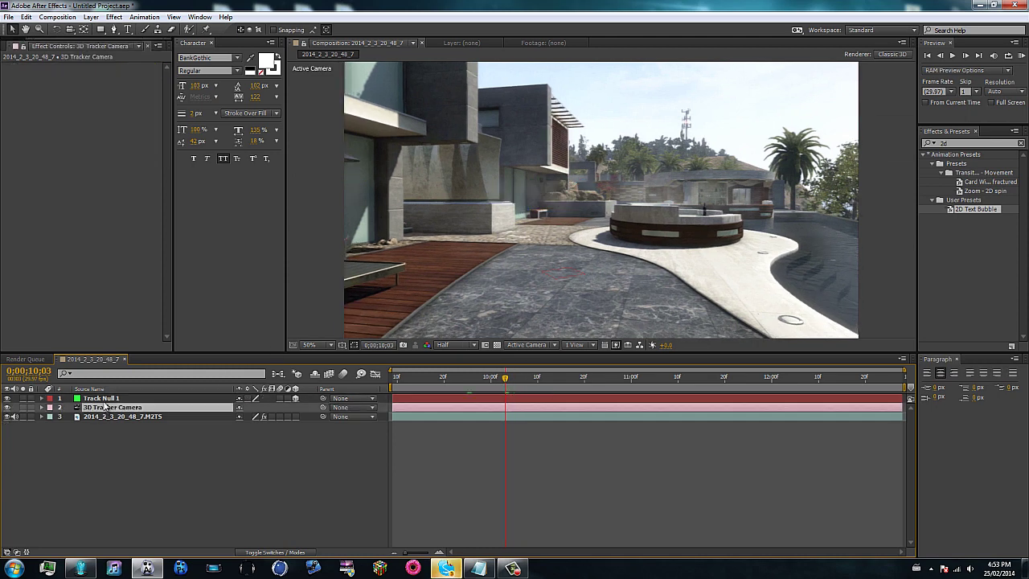
pyautogui.click(104, 399)
pyautogui.press('Delete')
pyautogui.click(105, 399)
pyautogui.press('Delete')
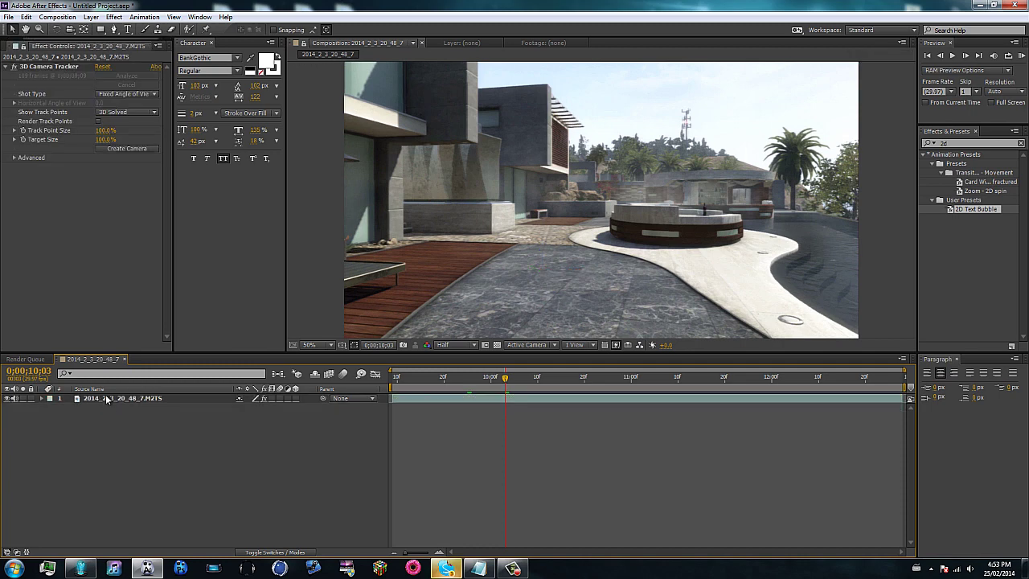
# - Create a null and camera from the 3D Camera Tracker points on the paved walkway
pyautogui.click(44, 66)
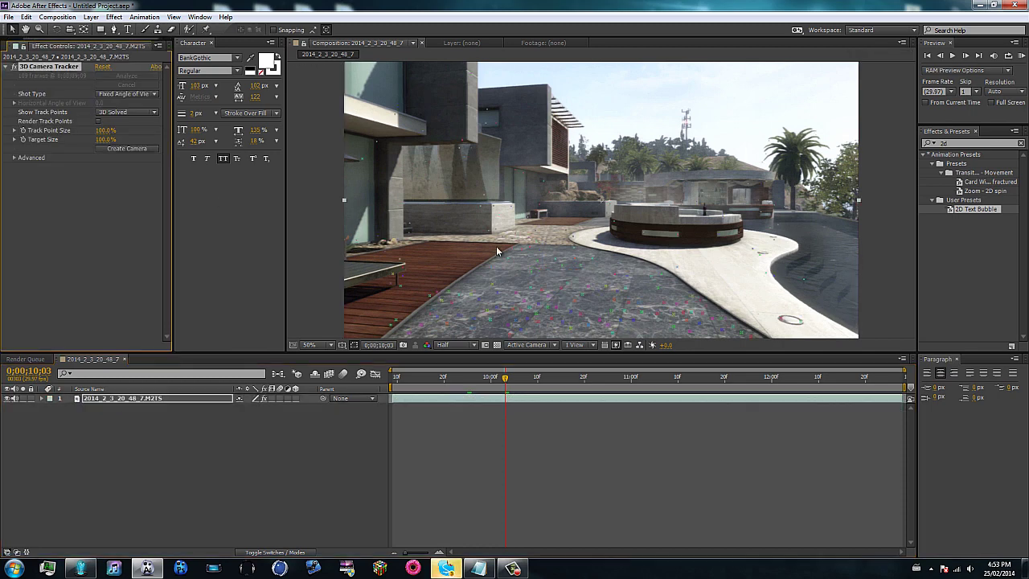
pyautogui.rightClick(550, 270)
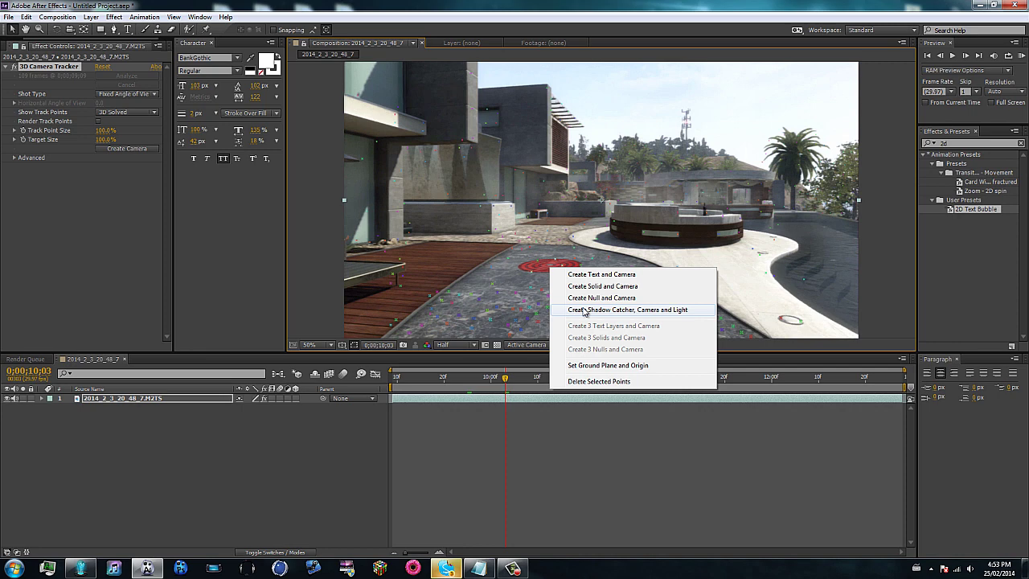
pyautogui.click(586, 299)
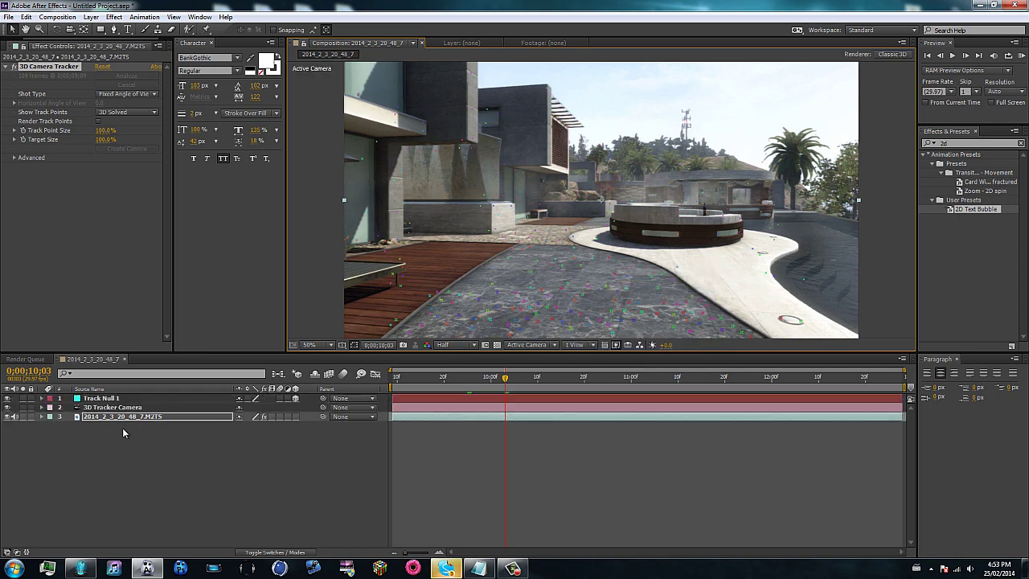
# - Check the scale of the Track Null 1 layer and reveal its Position values for reference
pyautogui.press('s')
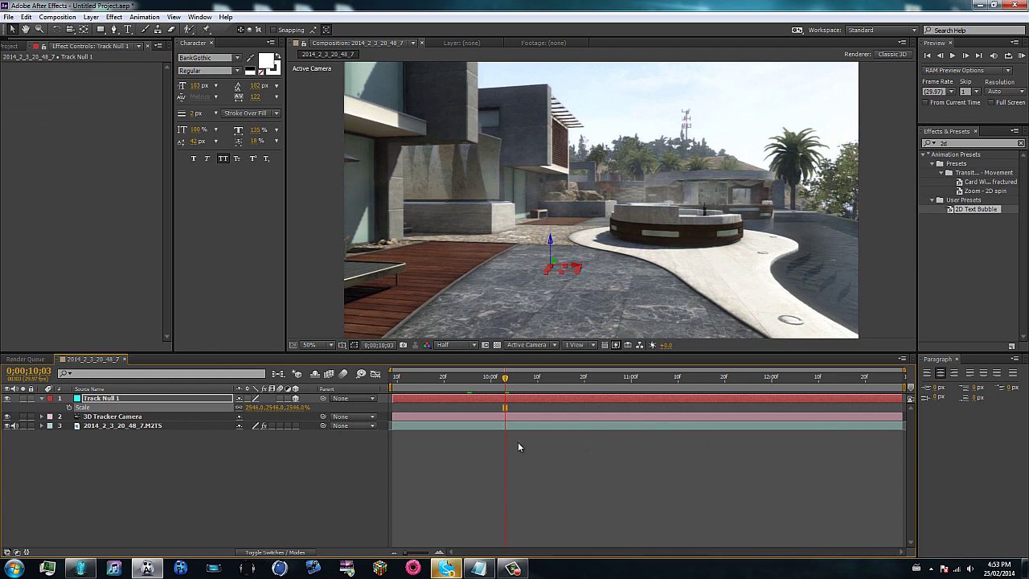
pyautogui.press('s')
pyautogui.click(108, 401)
pyautogui.press('p')
pyautogui.click(121, 447)
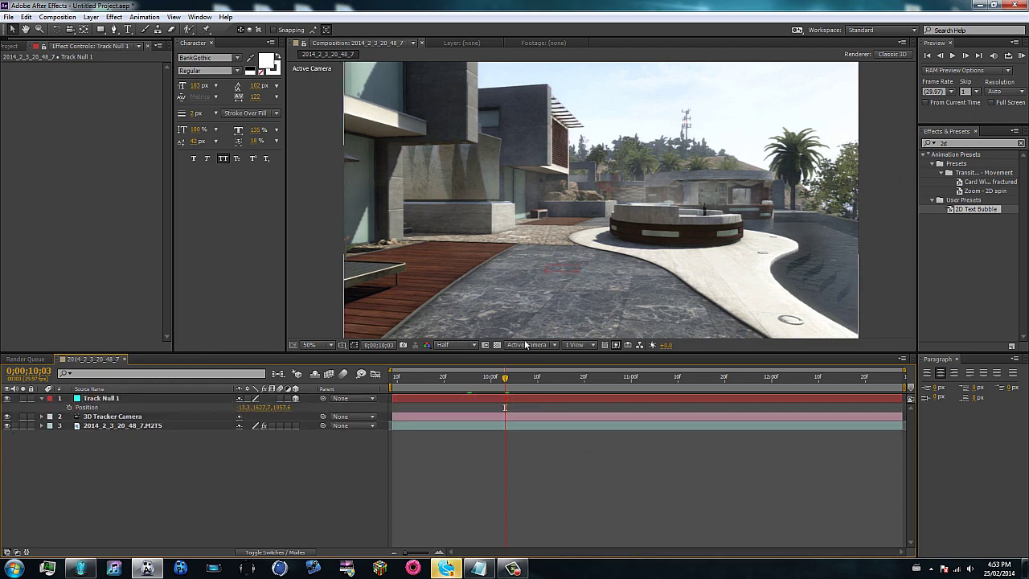
# - Add a text layer reading "fnt" above the walkway and make it a 3D layer
pyautogui.hotkey('ctrl', 't')
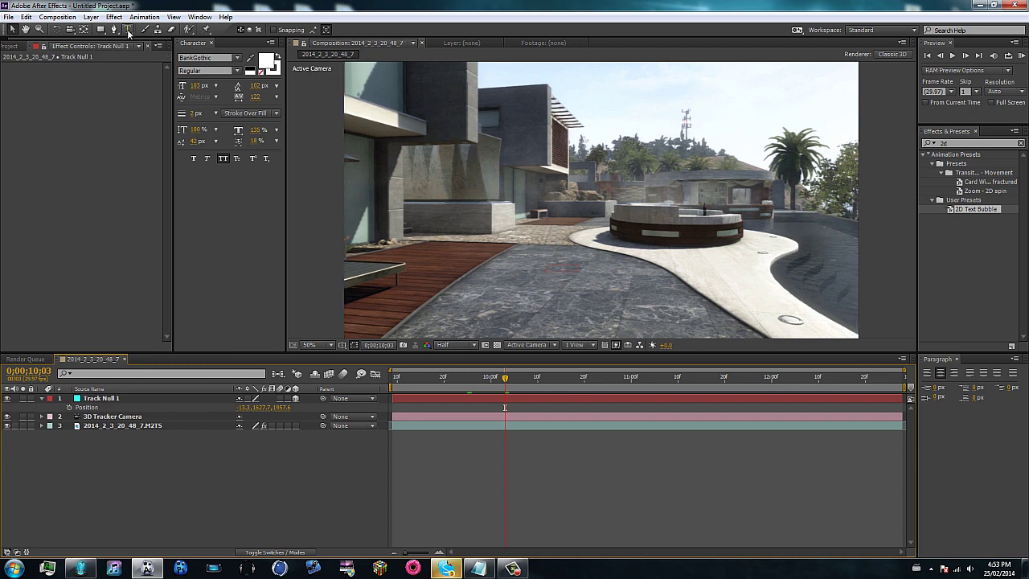
pyautogui.click(550, 231)
pyautogui.write('fnt')
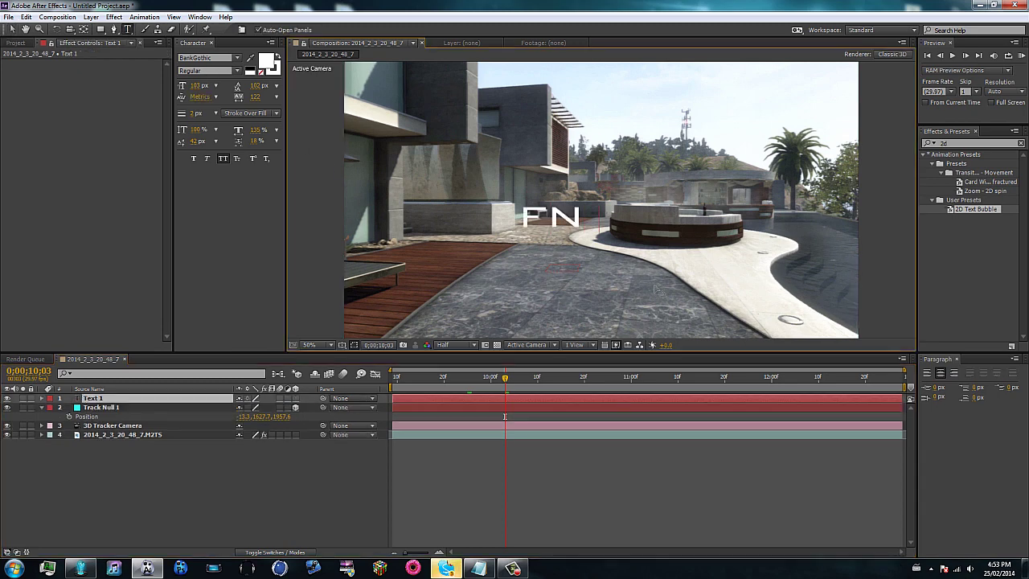
pyautogui.click(12, 29)
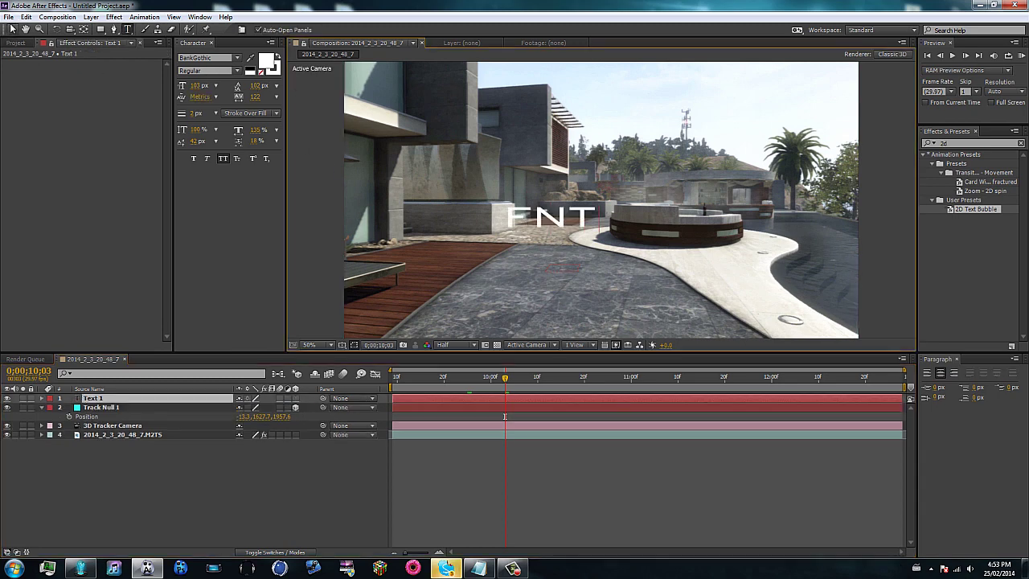
pyautogui.click(296, 398)
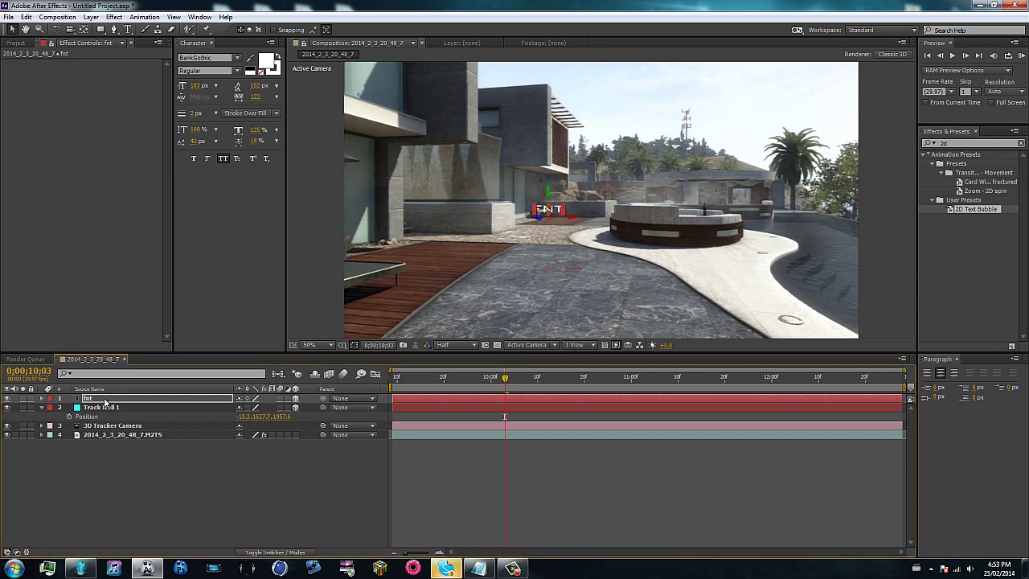
# - Set the Z position of the fnt text layer to 2000
pyautogui.press('p')
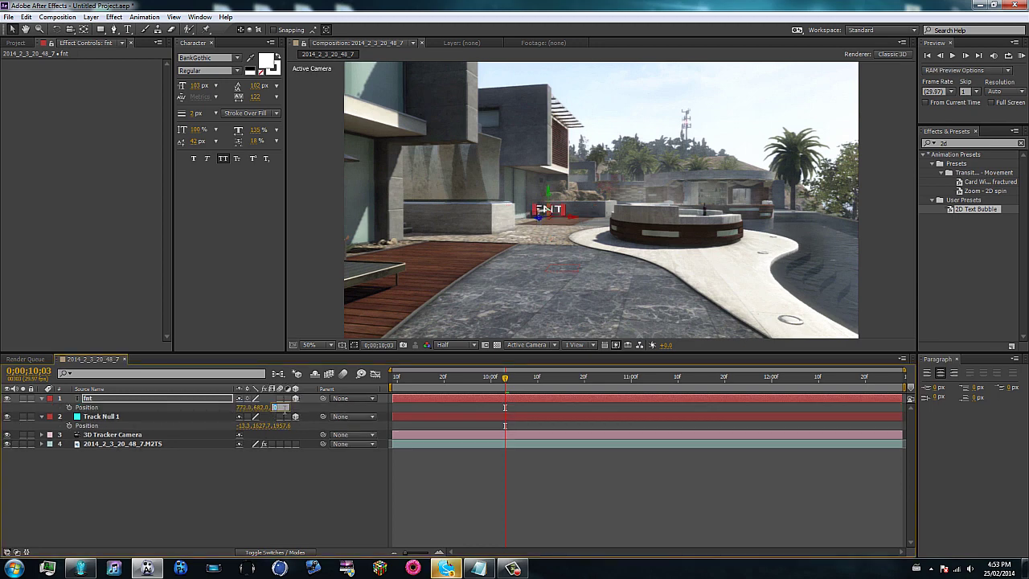
pyautogui.click(285, 411)
pyautogui.write('2000')
pyautogui.press('Return')
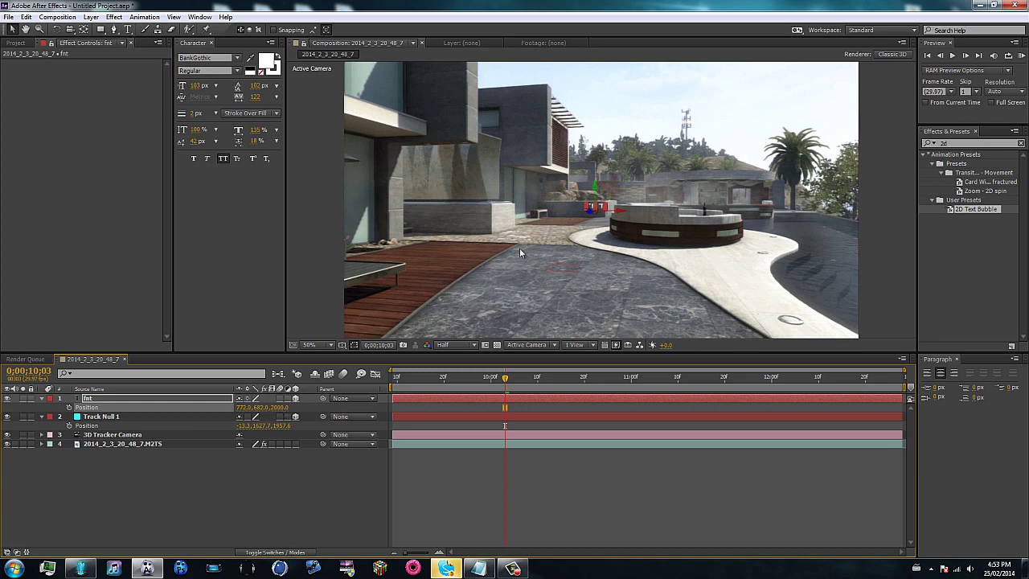
# - Scale the fnt text layer up to 835% and reposition it over the walkway beside the fountain
pyautogui.press('s')
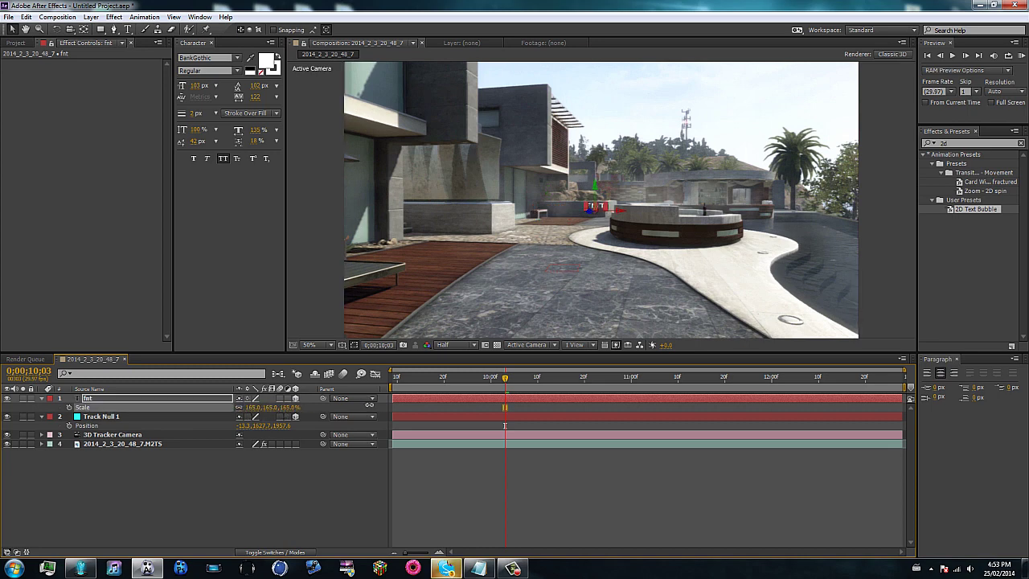
pyautogui.moveTo(369, 405); pyautogui.dragTo(673, 420)
pyautogui.moveTo(597, 178); pyautogui.dragTo(586, 183)
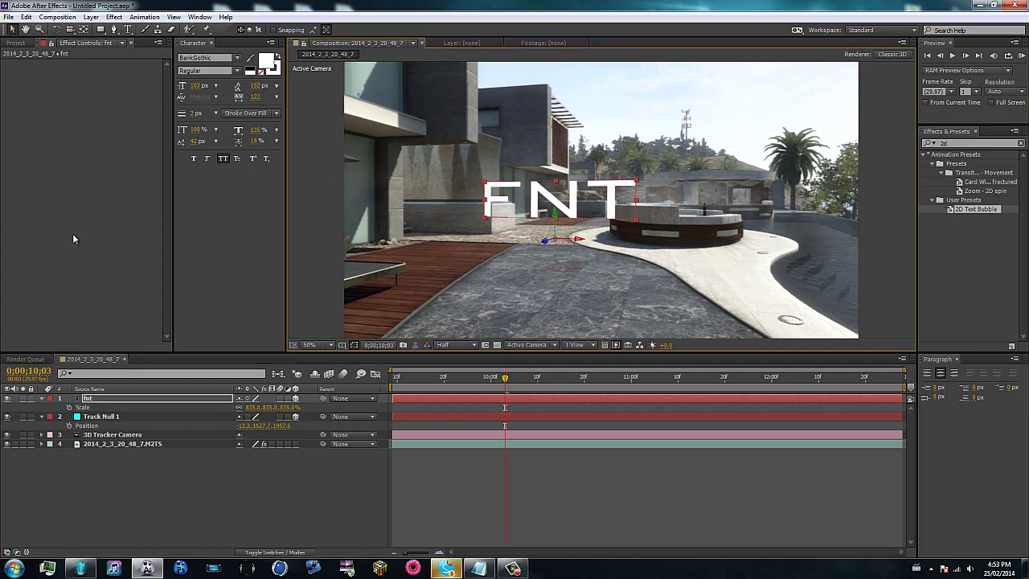
# - Collapse the layer properties and scrub the timeline to 0;00;10;19 to check the text's tracking
pyautogui.click(37, 405)
pyautogui.click(41, 398)
pyautogui.click(42, 408)
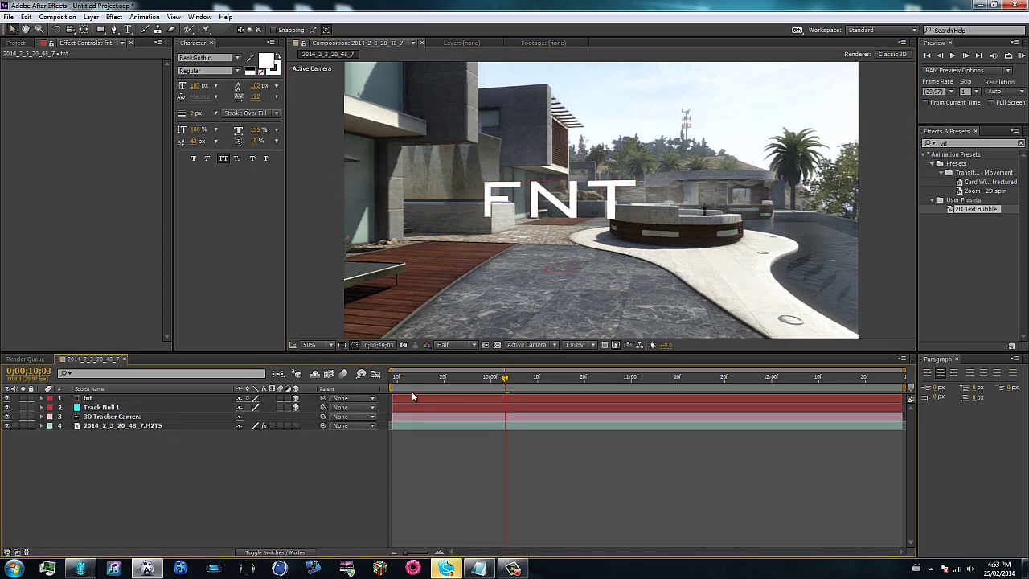
pyautogui.moveTo(418, 378); pyautogui.dragTo(581, 377)
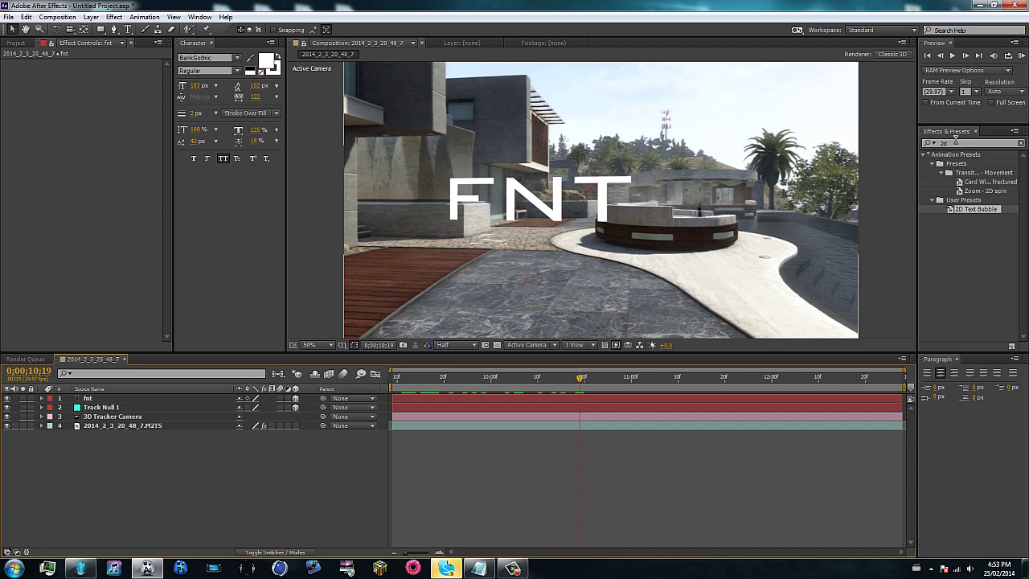
# - Find the Stylize Mosaic effect and apply it to the fnt text
pyautogui.click(1020, 143)
pyautogui.click(977, 144)
pyautogui.write('mosaic')
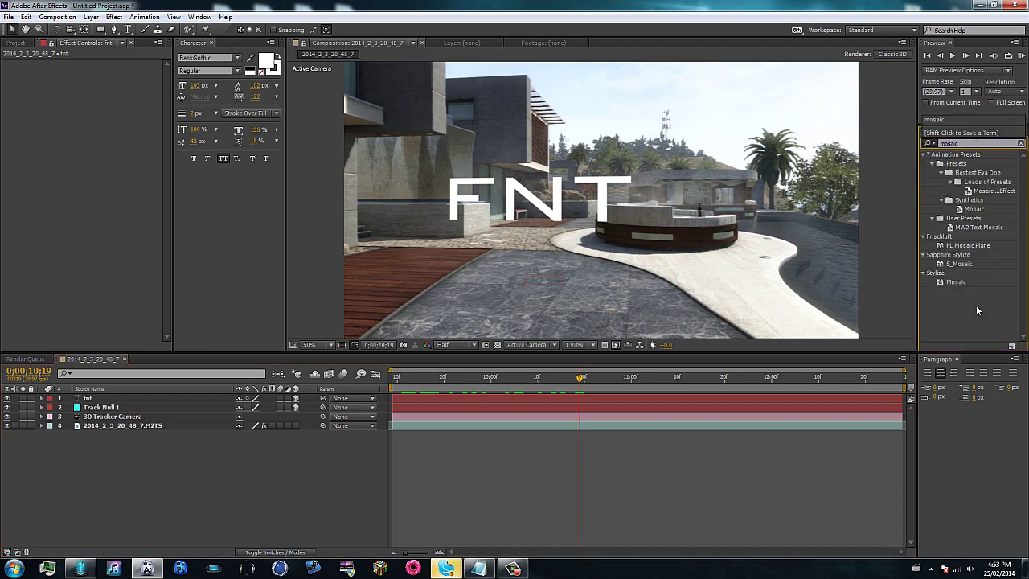
pyautogui.moveTo(955, 283); pyautogui.dragTo(514, 208)
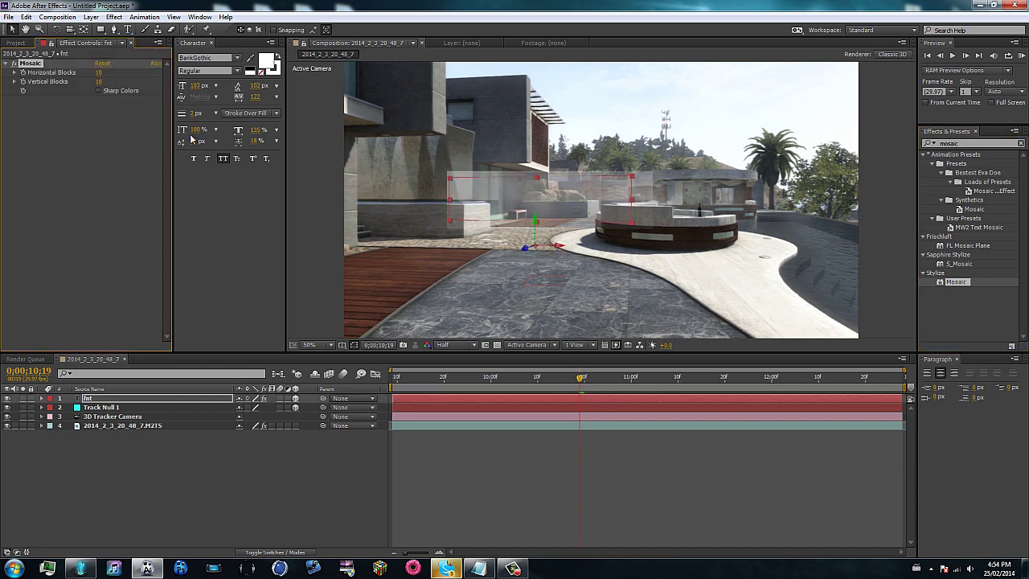
# - Set the Mosaic effect to 720 horizontal and 480 vertical blocks, and collapse its settings
pyautogui.click(101, 73)
pyautogui.press('Tab')
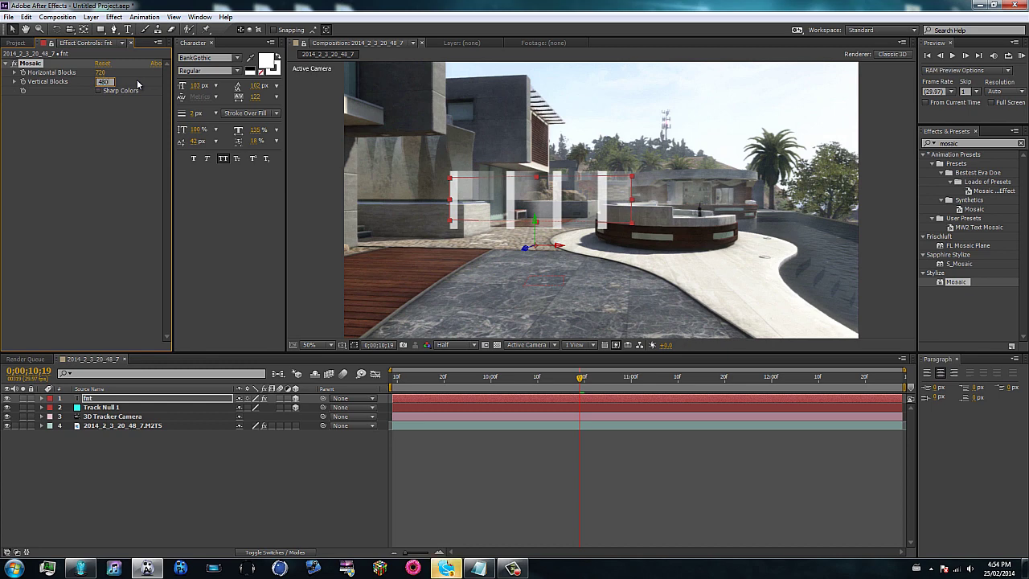
pyautogui.press('Return')
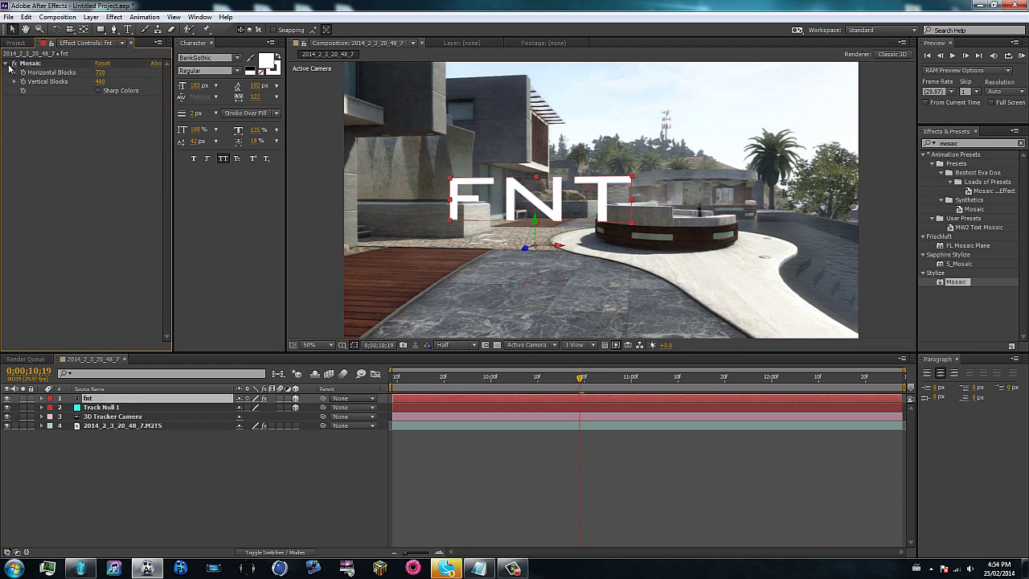
pyautogui.click(6, 62)
# - Find the Stylize Glow effect and apply it to the fnt text
pyautogui.click(1021, 143)
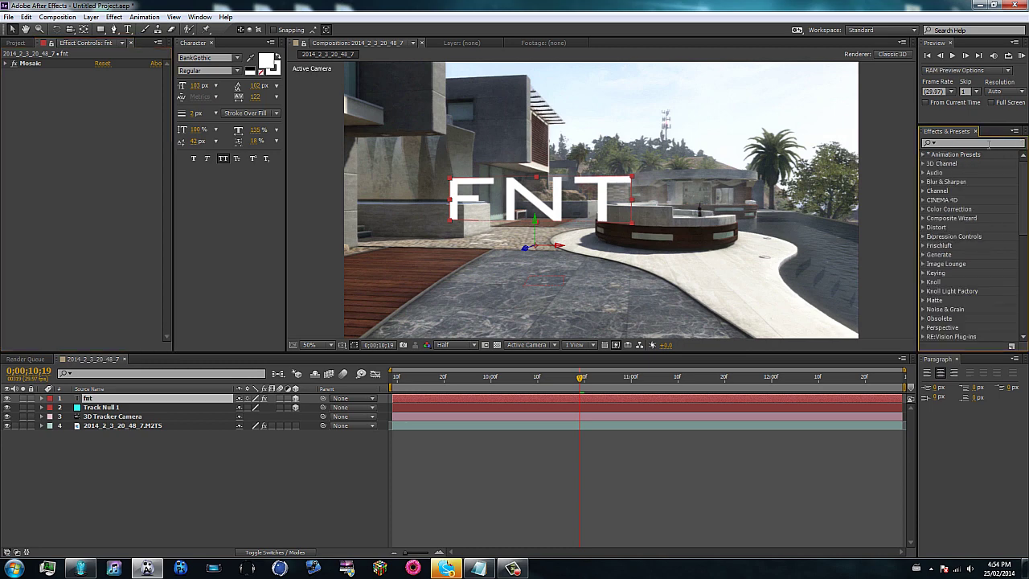
pyautogui.click(982, 142)
pyautogui.write('glow')
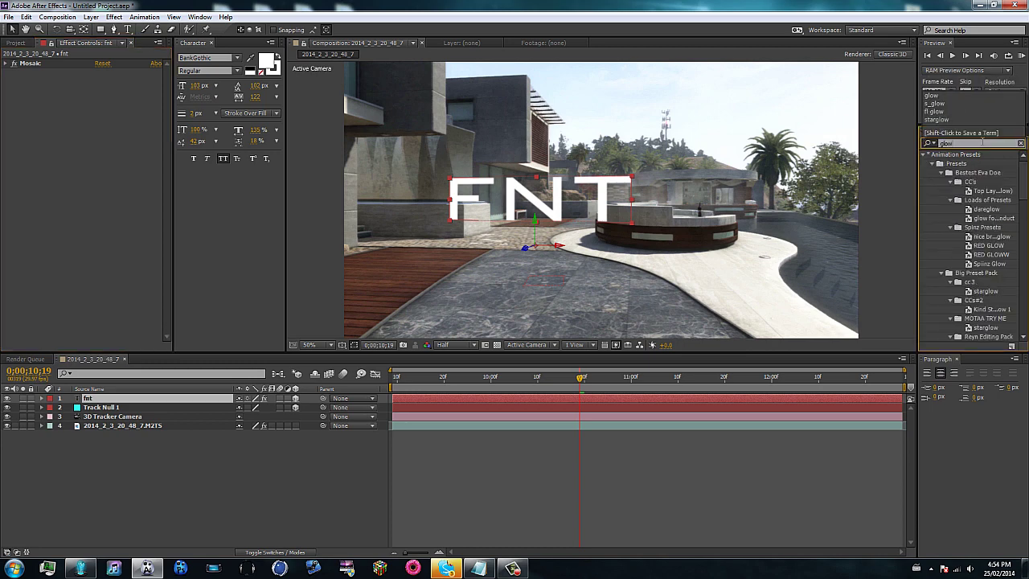
pyautogui.click(932, 164)
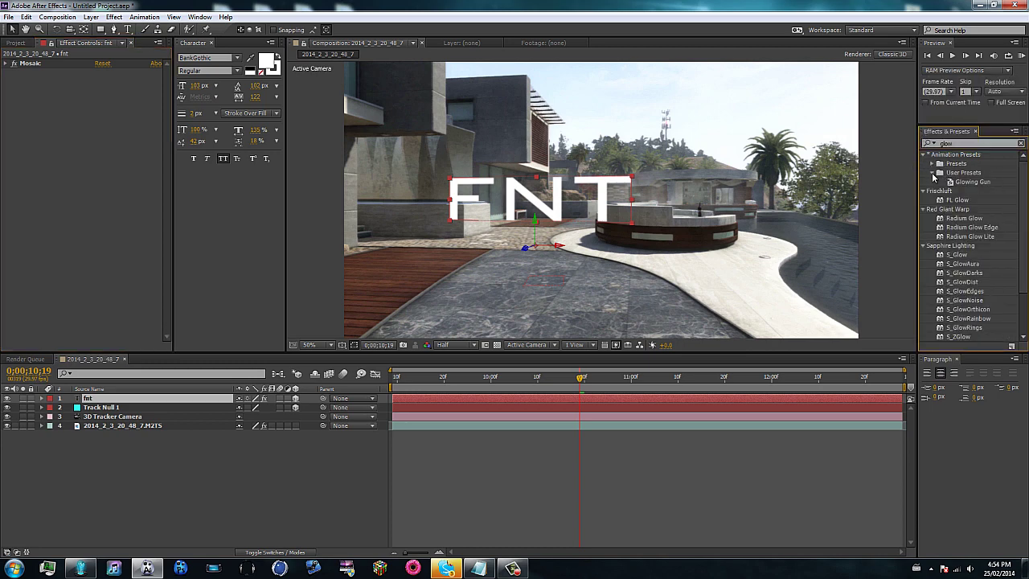
pyautogui.scroll(-2, 957, 241)
pyautogui.moveTo(954, 318); pyautogui.dragTo(577, 193)
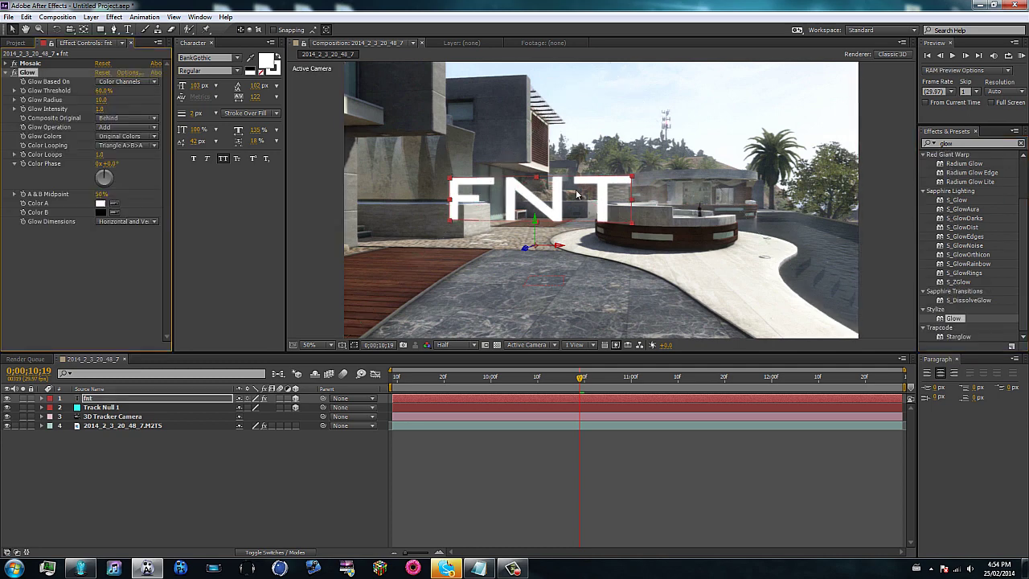
# - Set the Glow threshold to 35% and radius to 20, and switch Glow Colors to A & B Colors
pyautogui.click(107, 91)
pyautogui.press('Tab')
pyautogui.write('20')
pyautogui.press('Tab')
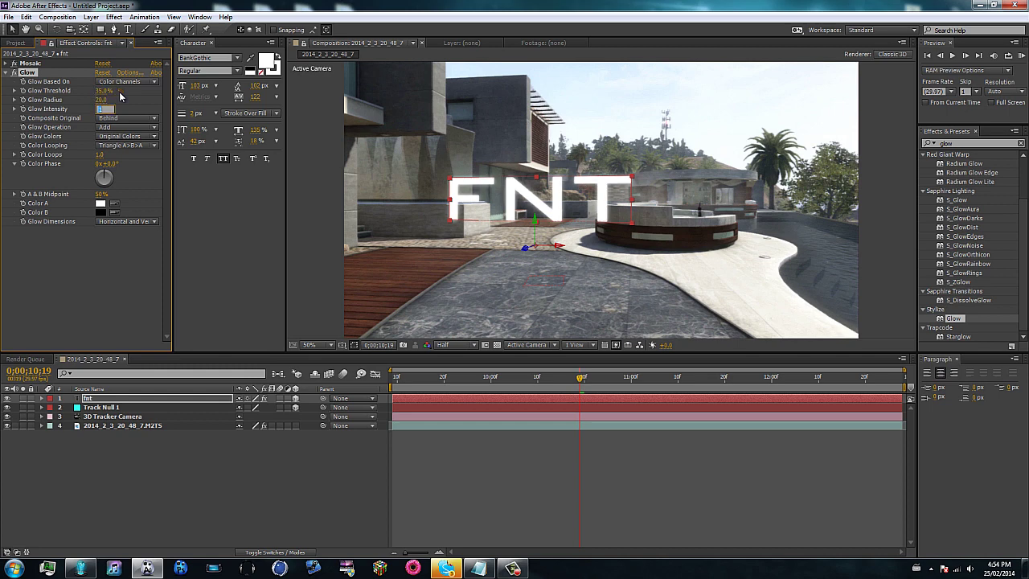
pyautogui.press('Return')
pyautogui.click(120, 138)
pyautogui.click(129, 156)
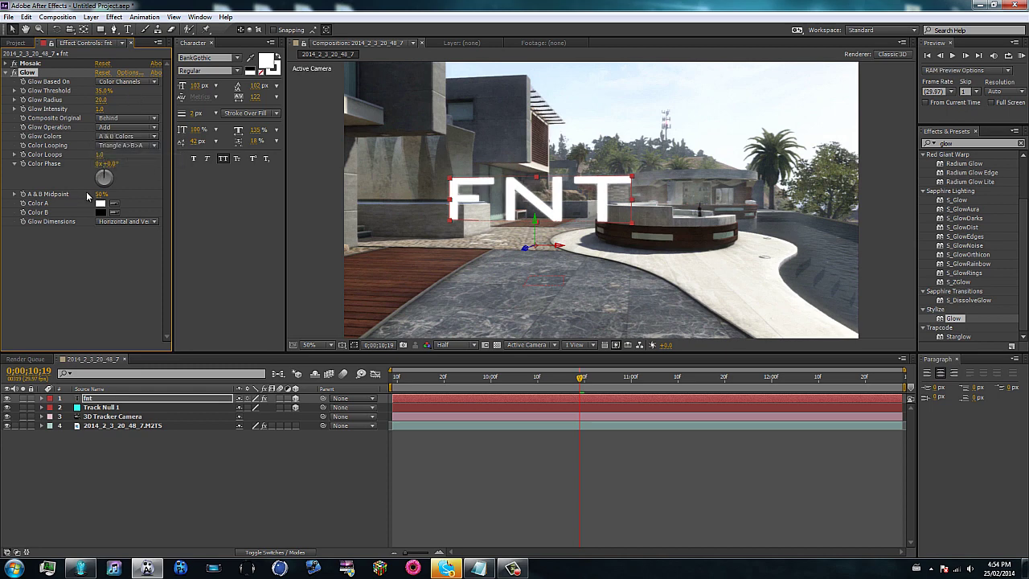
# - Set the Glow effect's Color A to green 00FF06, make Color B green as well, and collapse the Glow settings
pyautogui.click(101, 203)
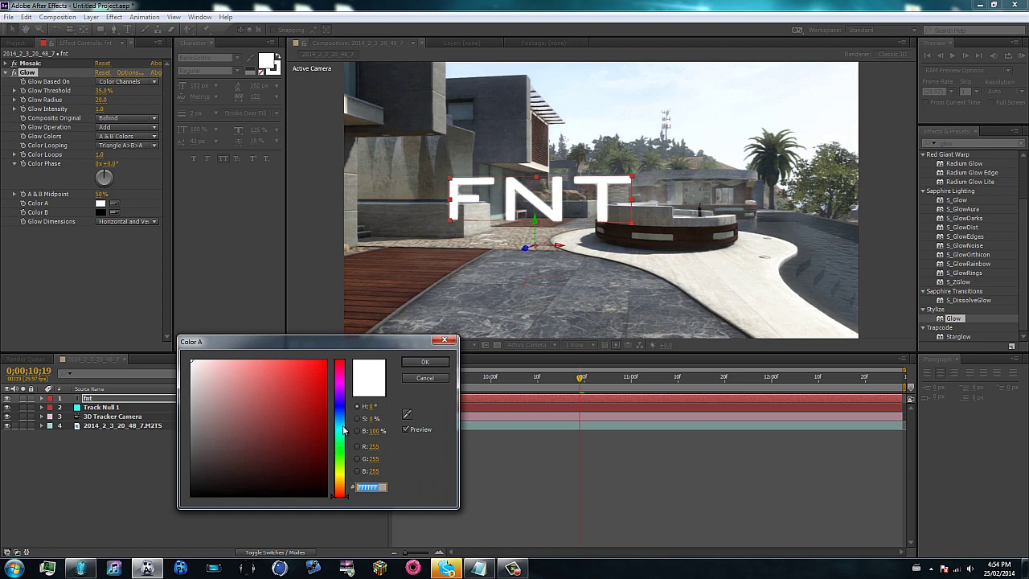
pyautogui.click(340, 450)
pyautogui.click(326, 361)
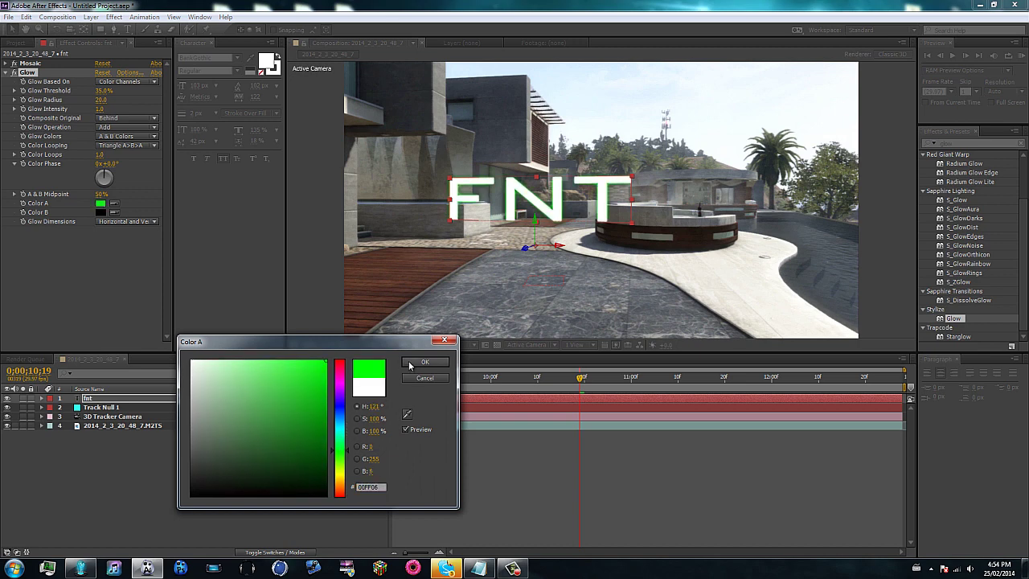
pyautogui.click(423, 362)
pyautogui.click(104, 203)
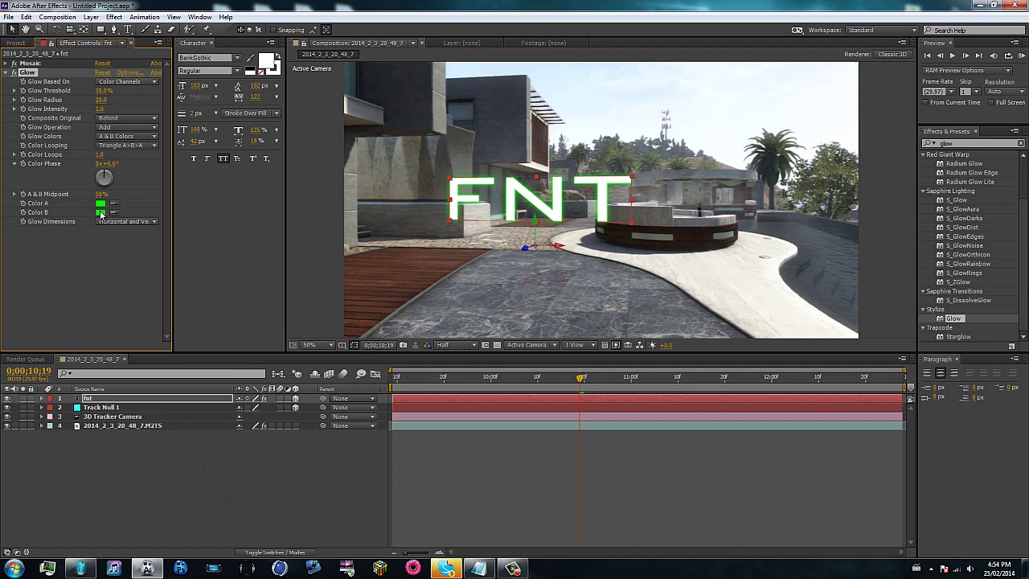
pyautogui.click(100, 213)
pyautogui.moveTo(286, 355); pyautogui.dragTo(250, 360)
pyautogui.click(442, 365)
pyautogui.click(5, 73)
# - Search the effects for "s_distort" and apply S_DistortChroma to the fnt text
pyautogui.moveTo(957, 143); pyautogui.dragTo(816, 148)
pyautogui.write('s')
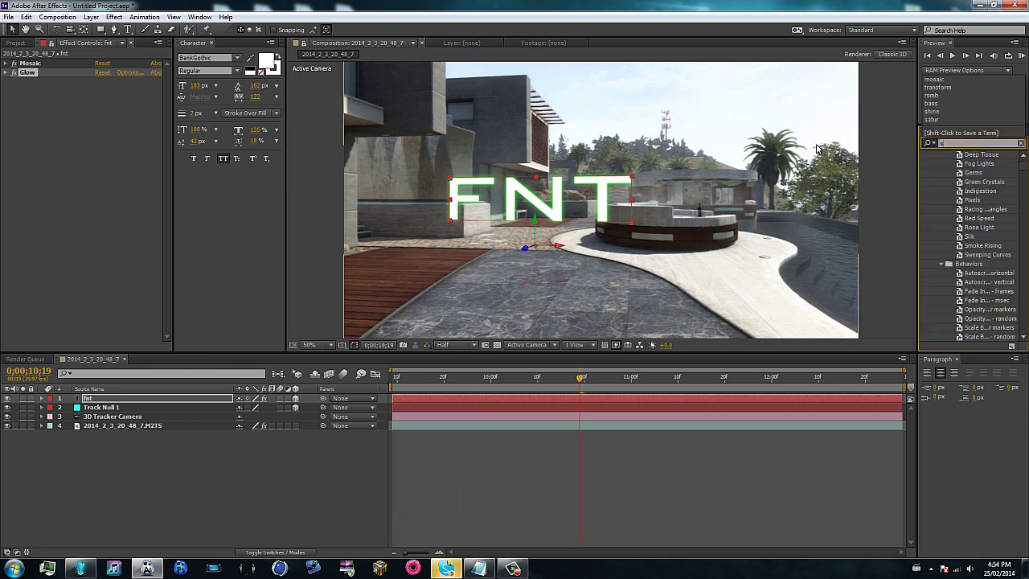
pyautogui.write('_distort')
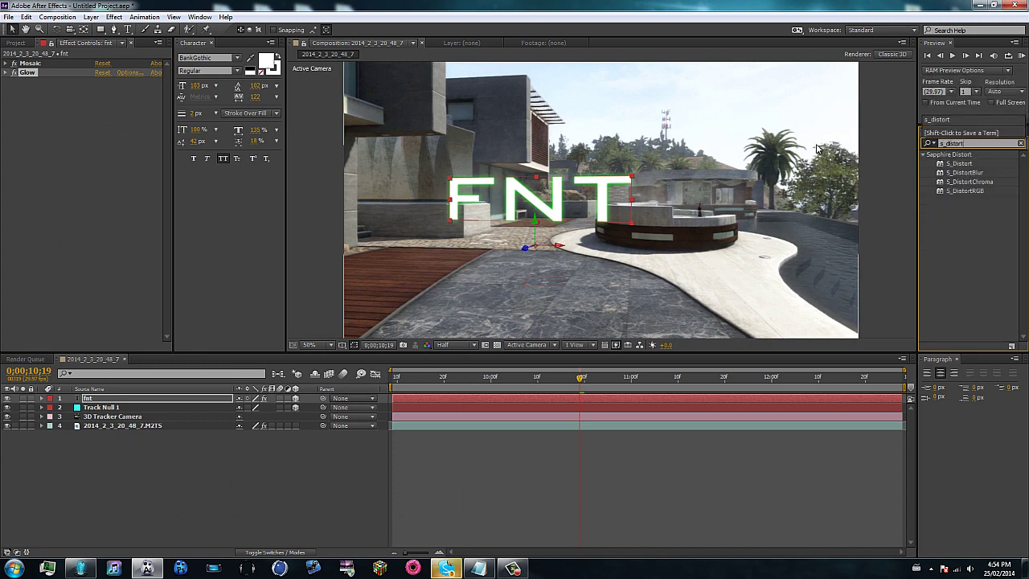
pyautogui.moveTo(970, 182); pyautogui.dragTo(563, 198)
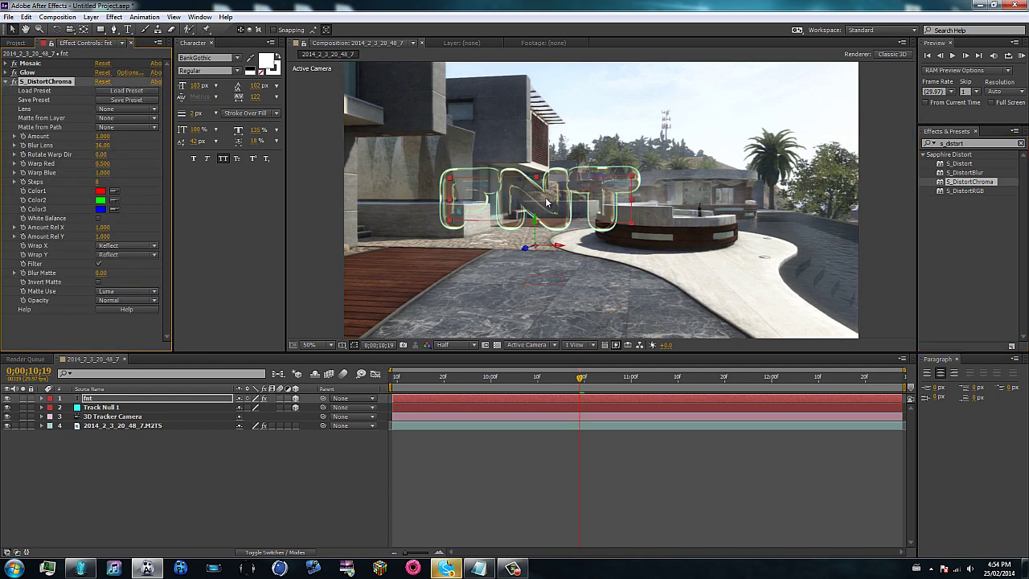
# - Set the S_DistortChroma Amount to 0.3, trying lower amounts for comparison
pyautogui.click(103, 136)
pyautogui.write('0')
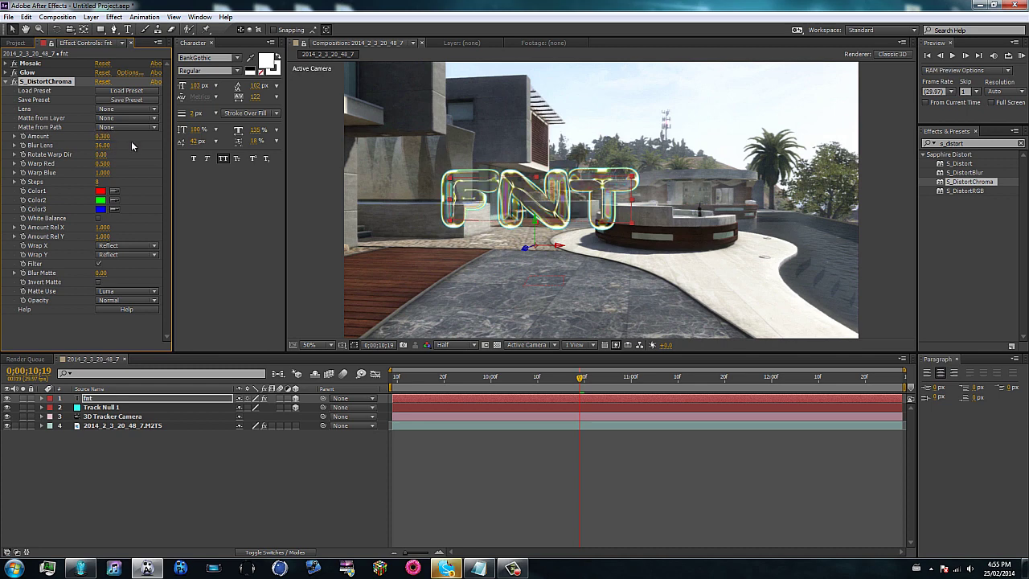
pyautogui.moveTo(108, 136)
pyautogui.mouseDown()
pyautogui.moveTo(91, 136)
pyautogui.moveTo(98, 141)
pyautogui.mouseUp()
pyautogui.click(103, 137)
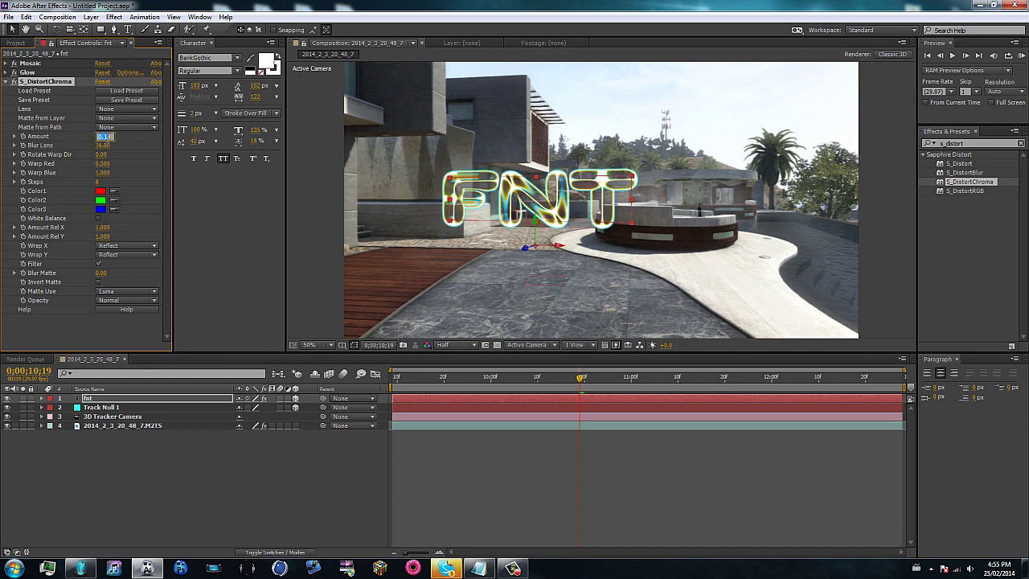
pyautogui.write('0.05')
pyautogui.press('Return')
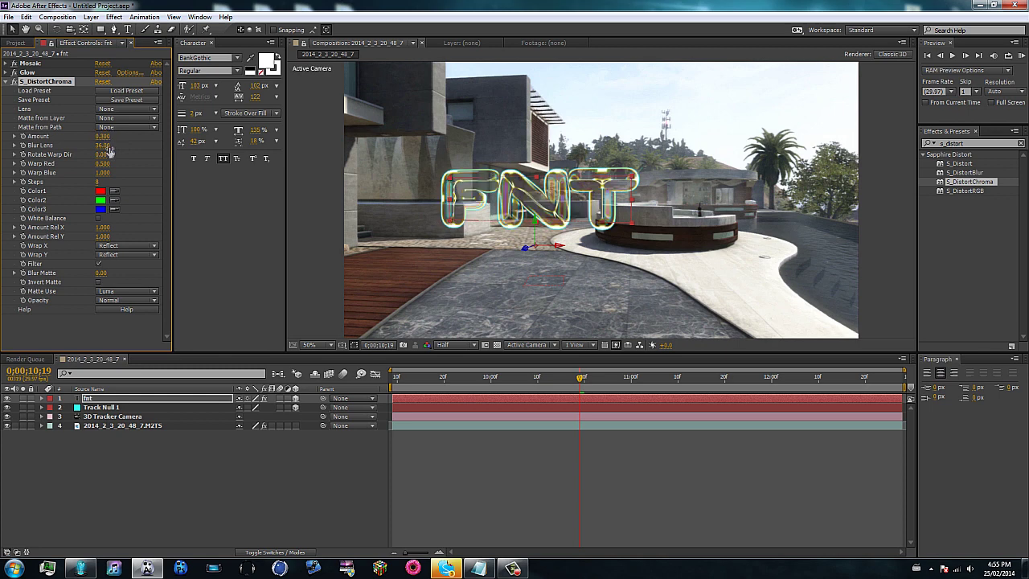
# - Set the S_DistortChroma Blur Lens to 6, trying a much higher blur for comparison
pyautogui.click(104, 146)
pyautogui.write('8')
pyautogui.press('Return')
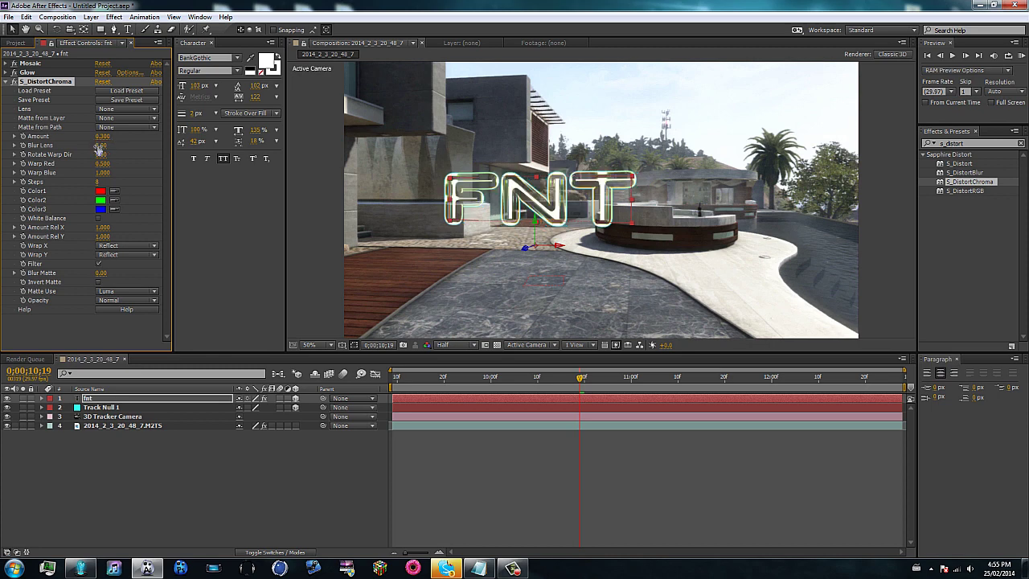
pyautogui.moveTo(100, 148); pyautogui.dragTo(205, 129)
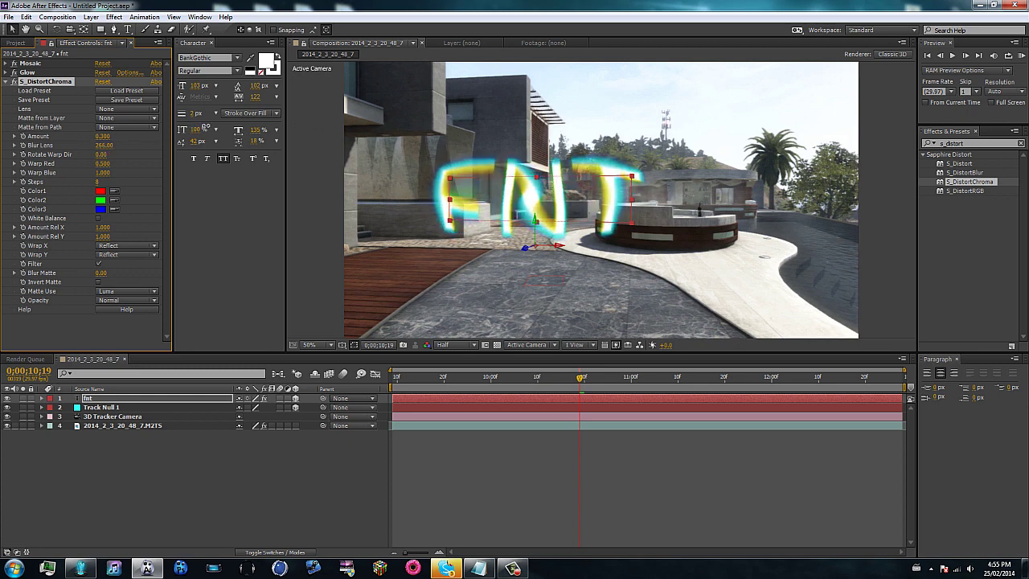
pyautogui.click(104, 145)
pyautogui.write('6')
pyautogui.press('Return')
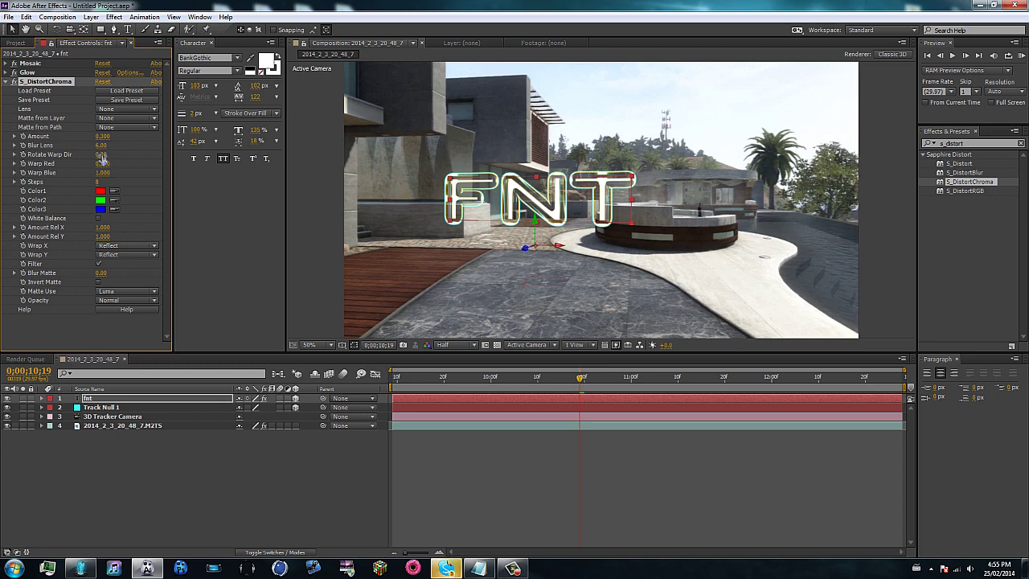
# - Animate Rotate Warp Dir with keyframes from 0 at 0;00;09;09 to an increased value at 0;00;12;27, and scrub through the result
pyautogui.moveTo(100, 155); pyautogui.dragTo(250, 268)
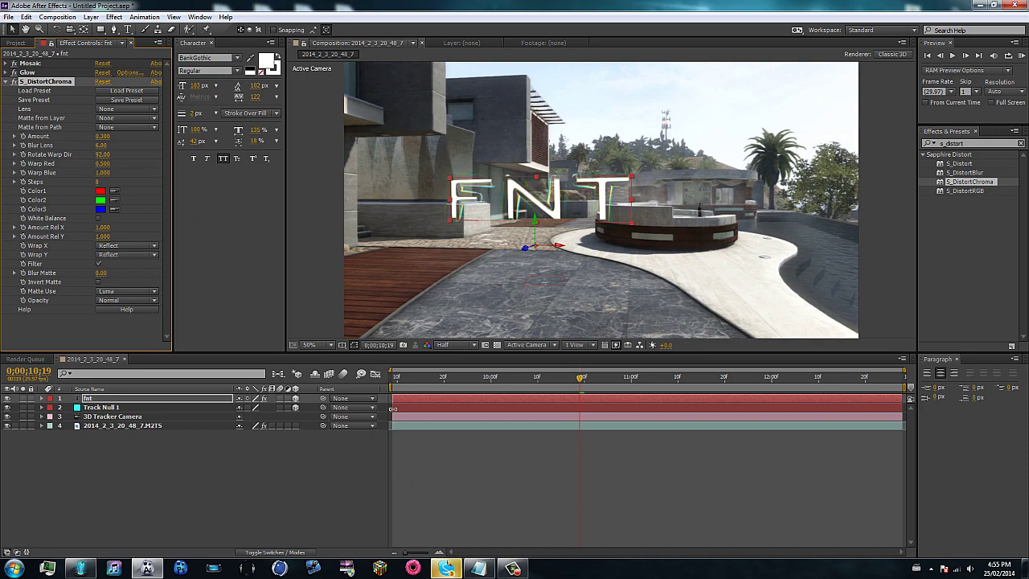
pyautogui.hotkey('ctrl', 'z')
pyautogui.moveTo(404, 380); pyautogui.dragTo(392, 378)
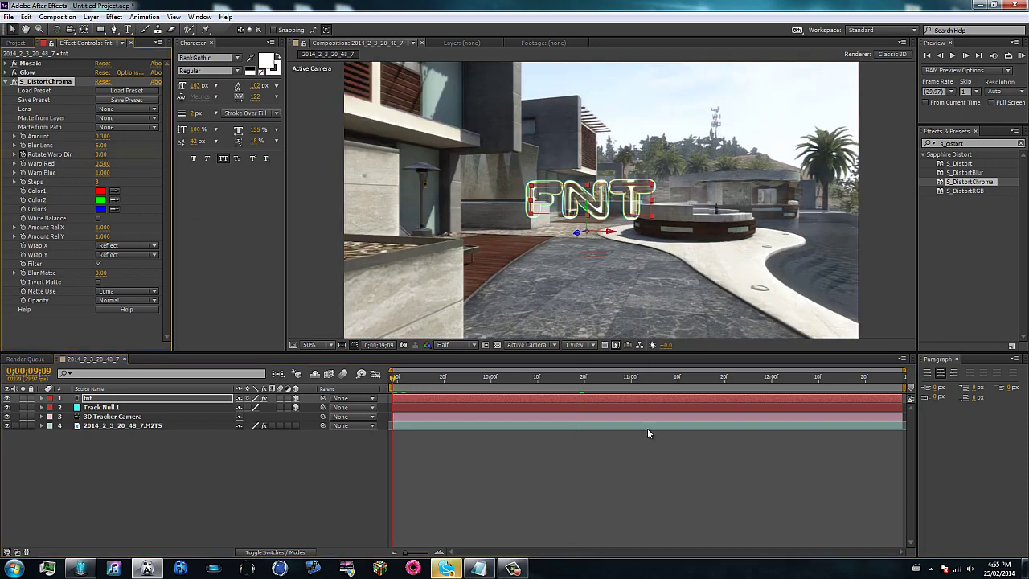
pyautogui.press('End')
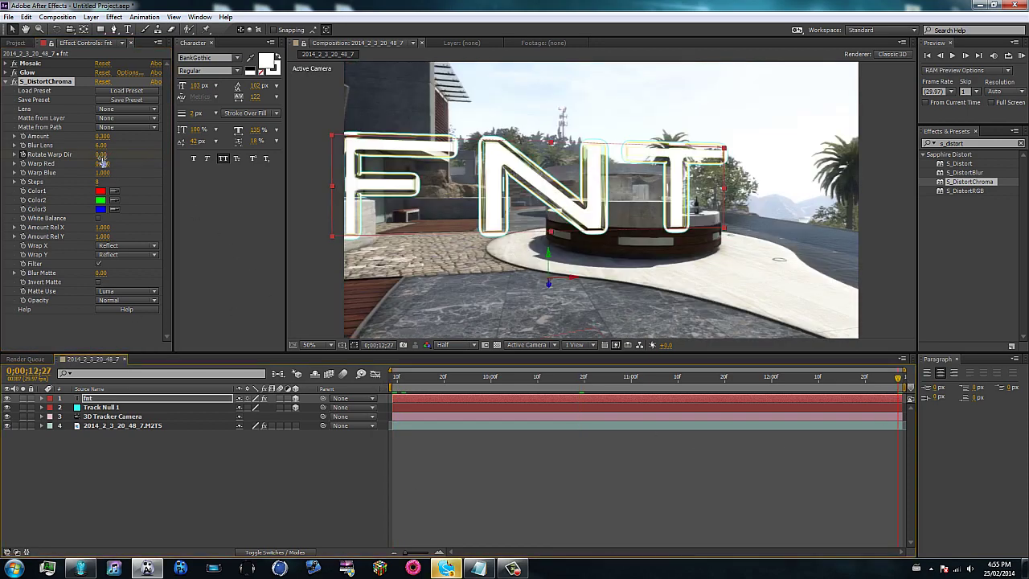
pyautogui.moveTo(102, 158); pyautogui.dragTo(516, 174)
pyautogui.moveTo(423, 378); pyautogui.dragTo(546, 358)
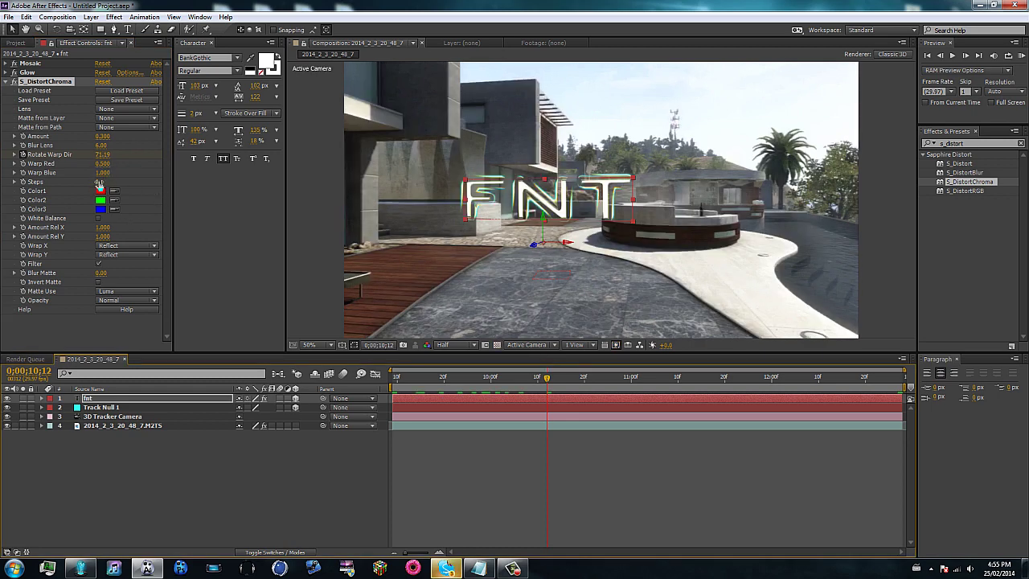
# - Set the number of Steps in S_DistortChroma to 25
pyautogui.moveTo(107, 178); pyautogui.dragTo(114, 188)
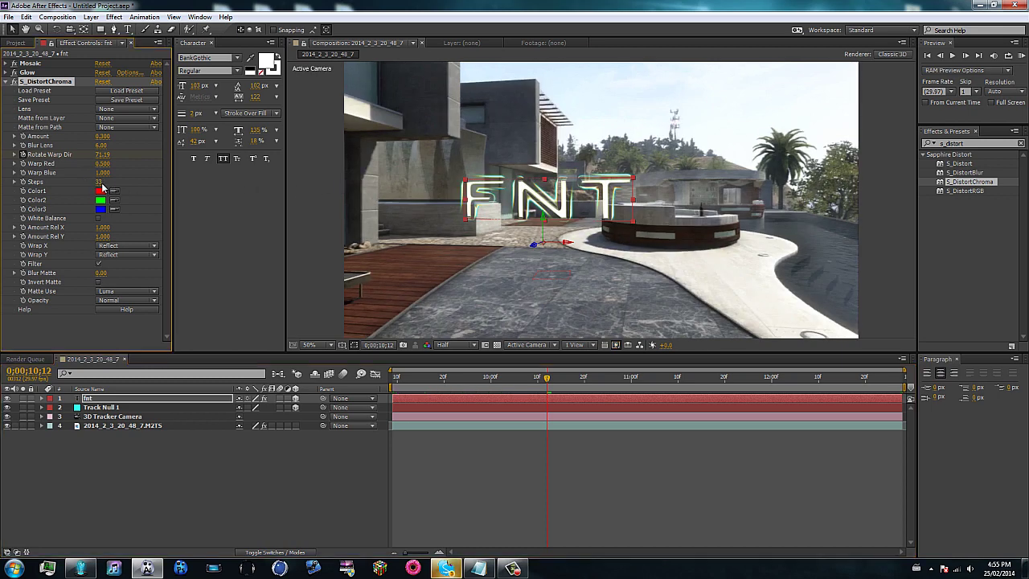
pyautogui.scroll(1, 537, 207)
pyautogui.scroll(-1, 541, 203)
pyautogui.click(101, 182)
pyautogui.click(100, 184)
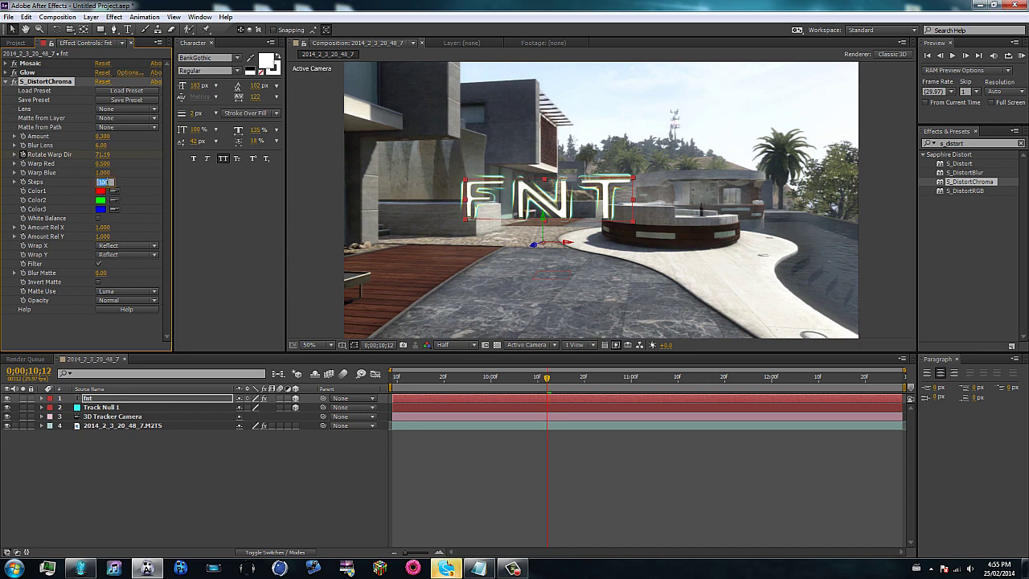
pyautogui.write('25')
pyautogui.press('Return')
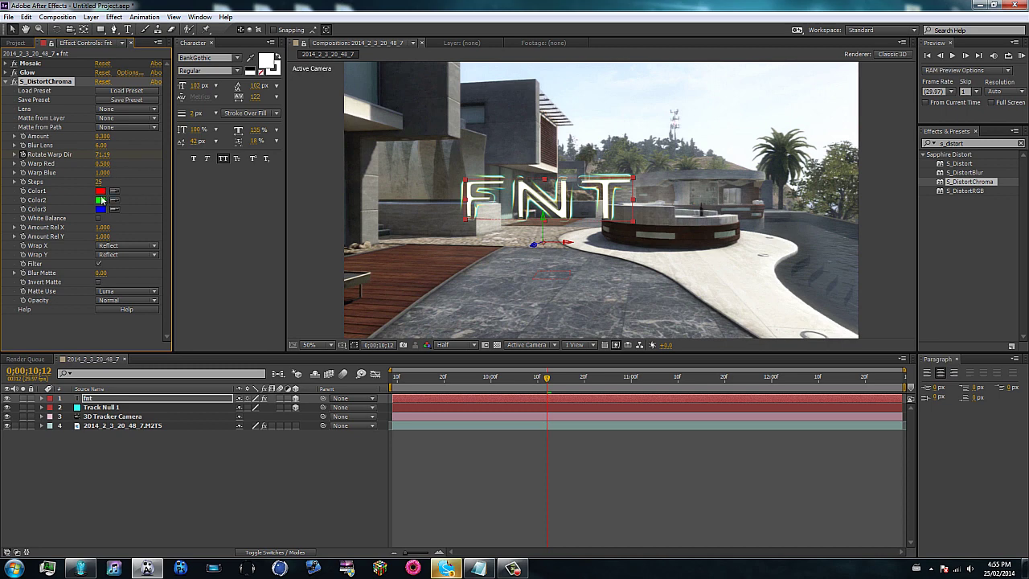
# - Try other hues for Color1 and light blue 00B4FF for Color2 in S_DistortChroma, open Color3, and discard all color changes
pyautogui.click(100, 190)
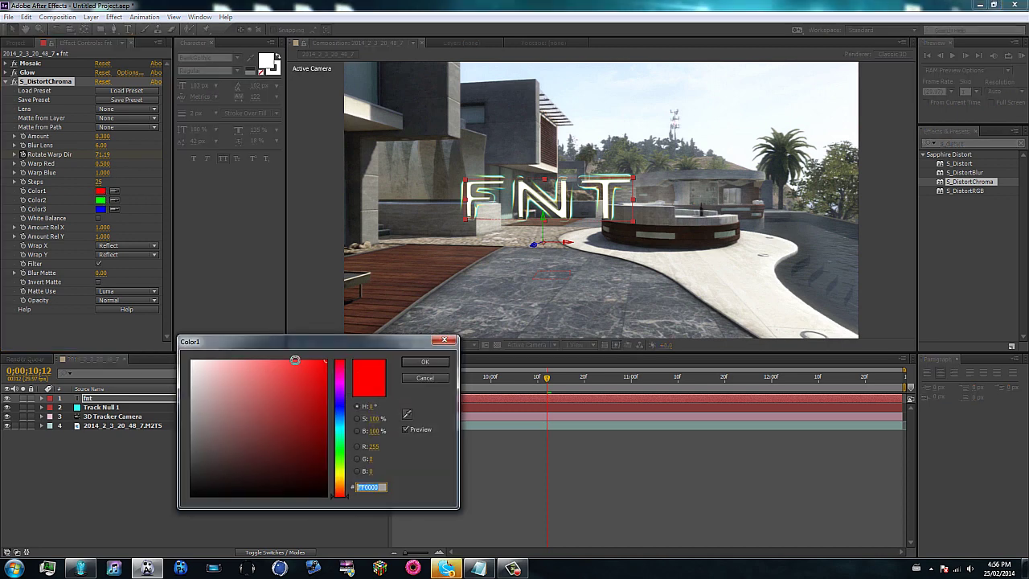
pyautogui.click(339, 420)
pyautogui.moveTo(346, 431); pyautogui.dragTo(337, 325)
pyautogui.click(424, 379)
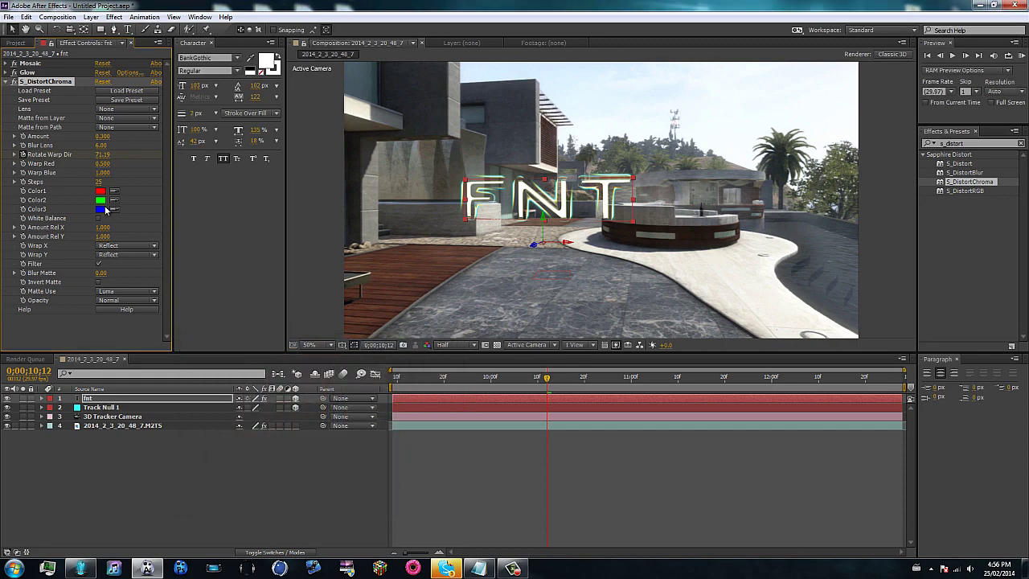
pyautogui.click(99, 200)
pyautogui.click(339, 418)
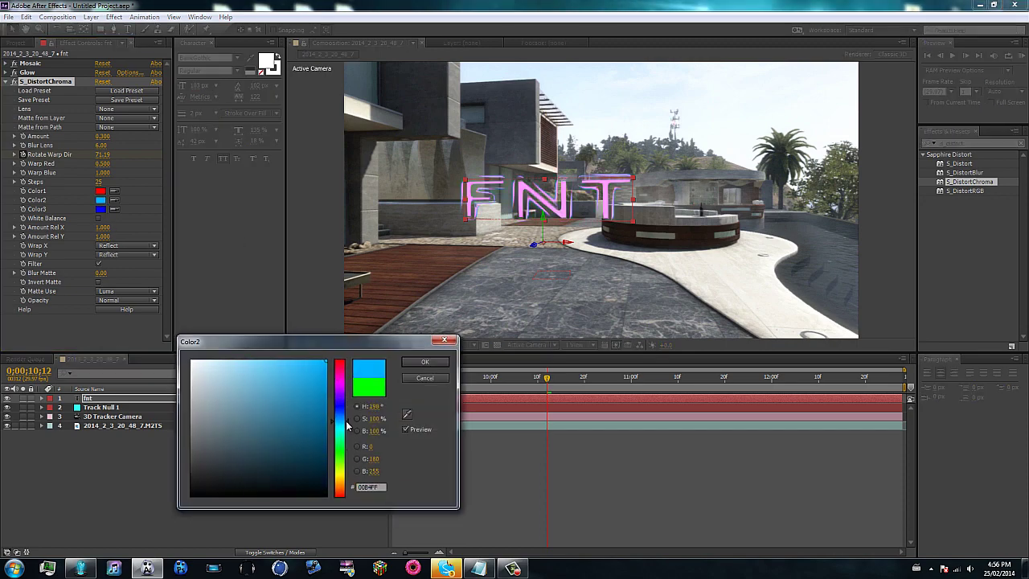
pyautogui.click(434, 379)
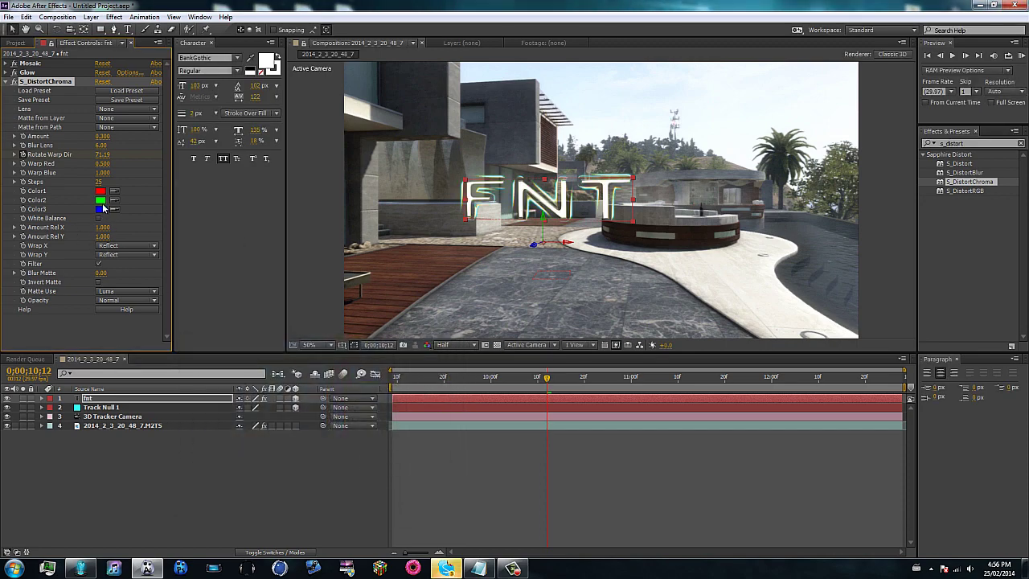
pyautogui.click(99, 209)
pyautogui.click(434, 379)
# - Scrub through the animated text, collapse the S_DistortChroma settings, and select all three effects for saving as an animation preset
pyautogui.moveTo(487, 385); pyautogui.dragTo(617, 380)
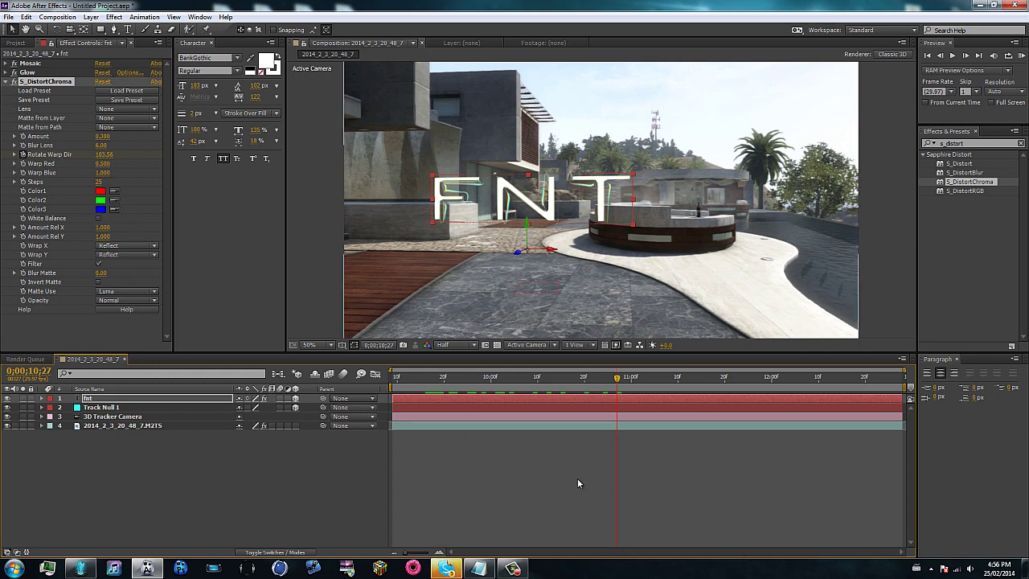
pyautogui.click(10, 82)
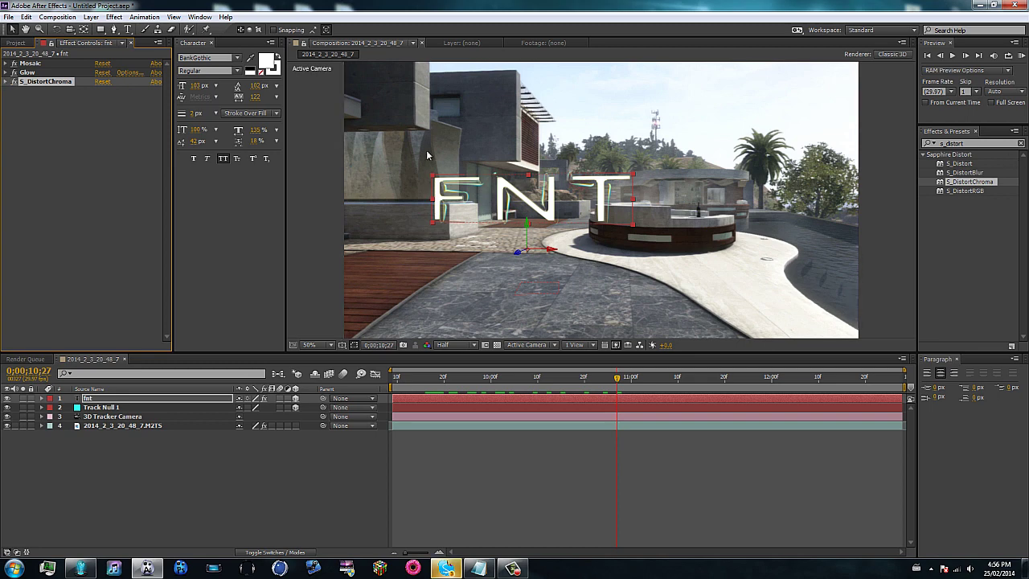
pyautogui.keyDown('shift'); pyautogui.click(40, 65); pyautogui.keyUp('shift')
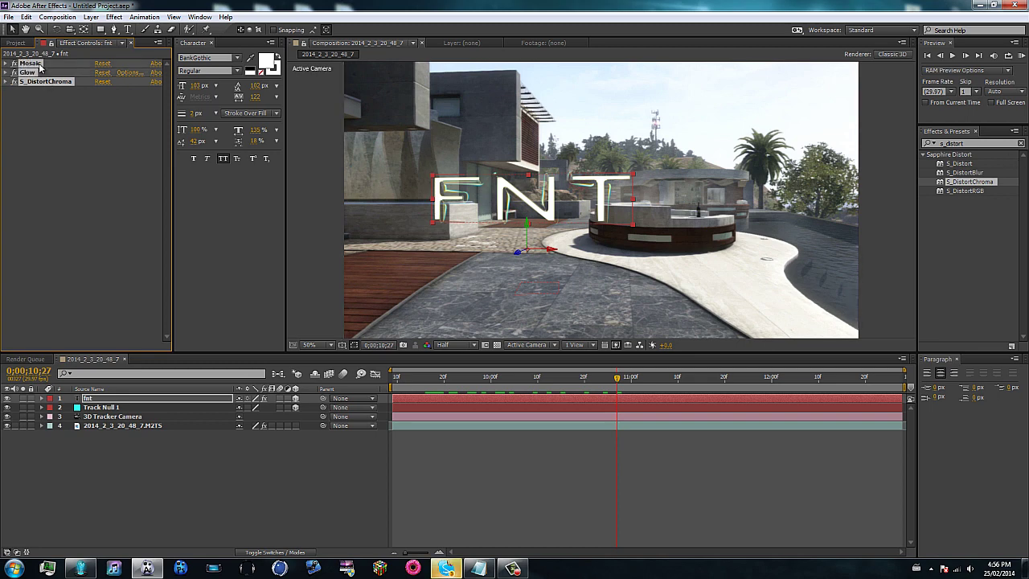
pyautogui.click(143, 17)
pyautogui.click(147, 30)
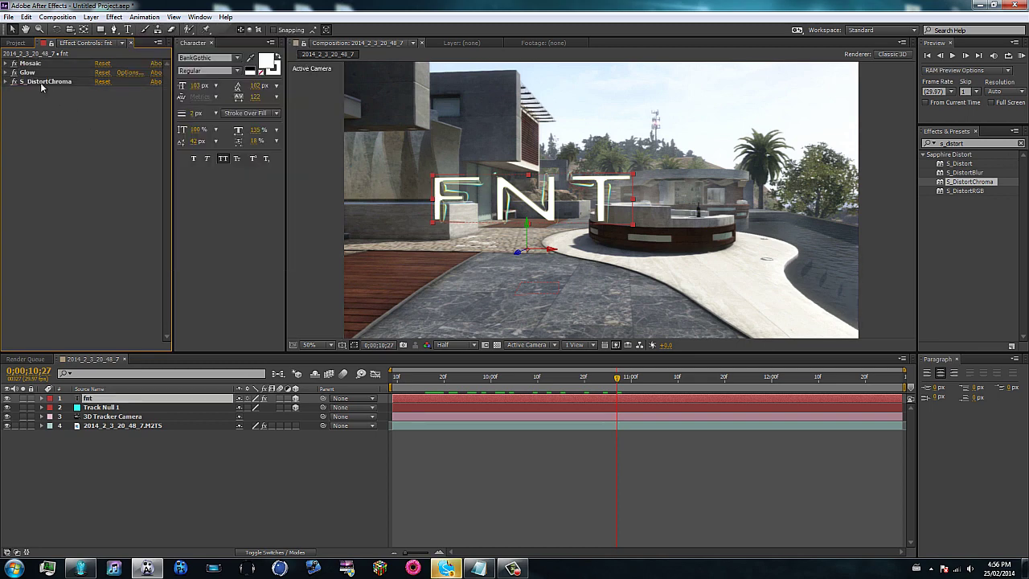
# - Search the effects and presets for "2d", and clear the search
pyautogui.click(1005, 143)
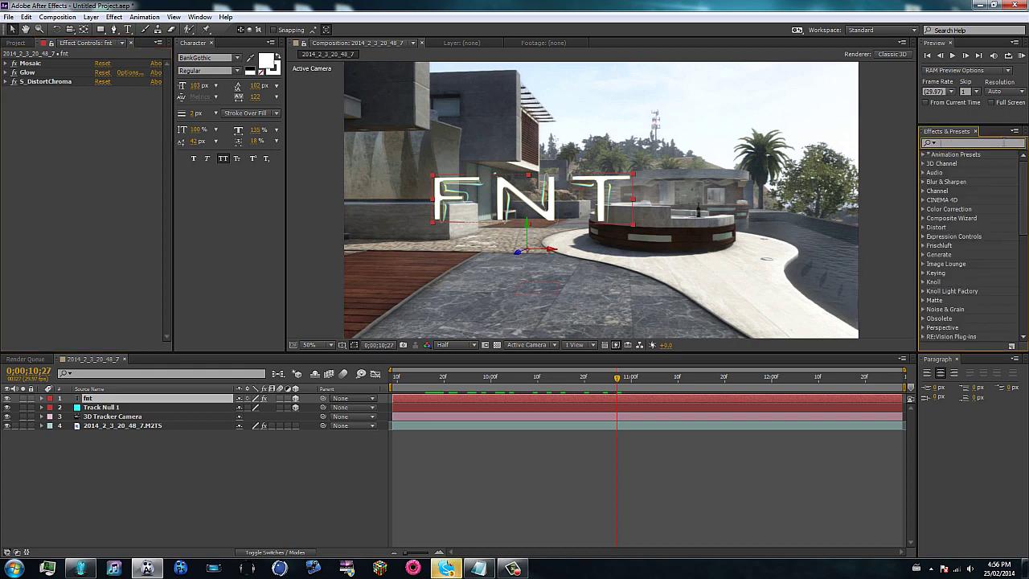
pyautogui.write('2d')
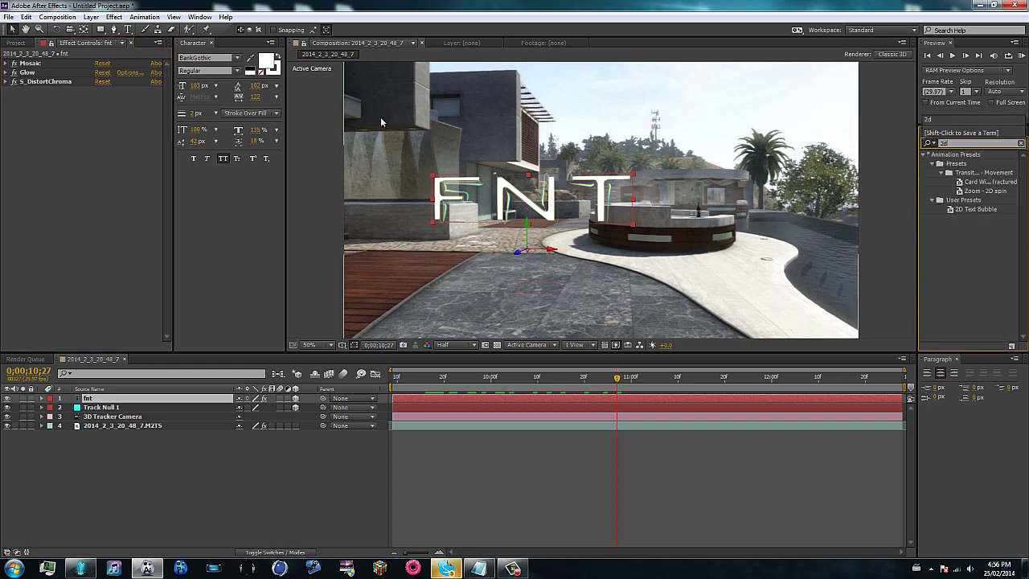
pyautogui.click(1020, 144)
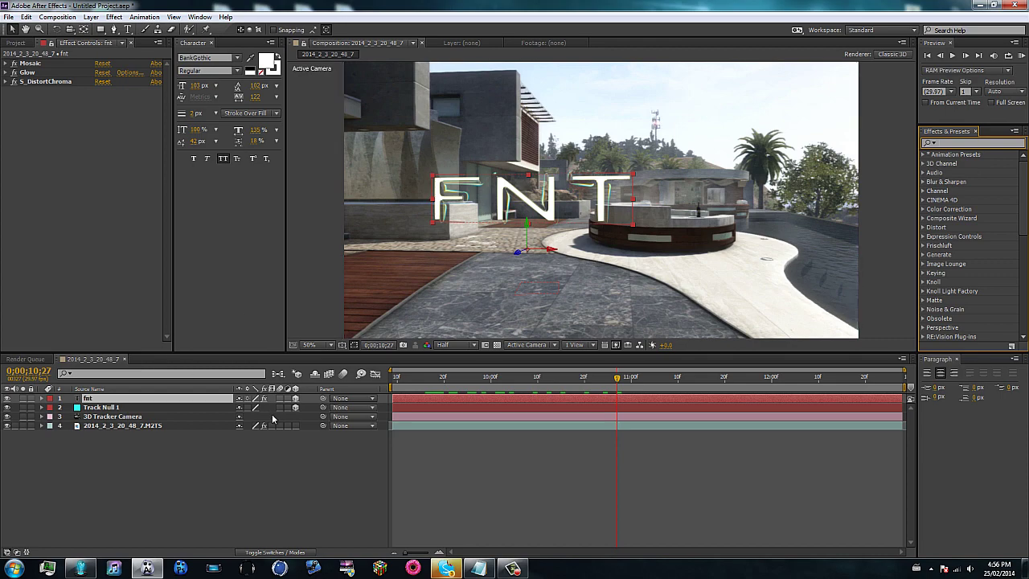
# - Preview the text at 0;00;09;24 and minimize After Effects to show the desktop
pyautogui.moveTo(456, 385); pyautogui.dragTo(462, 382)
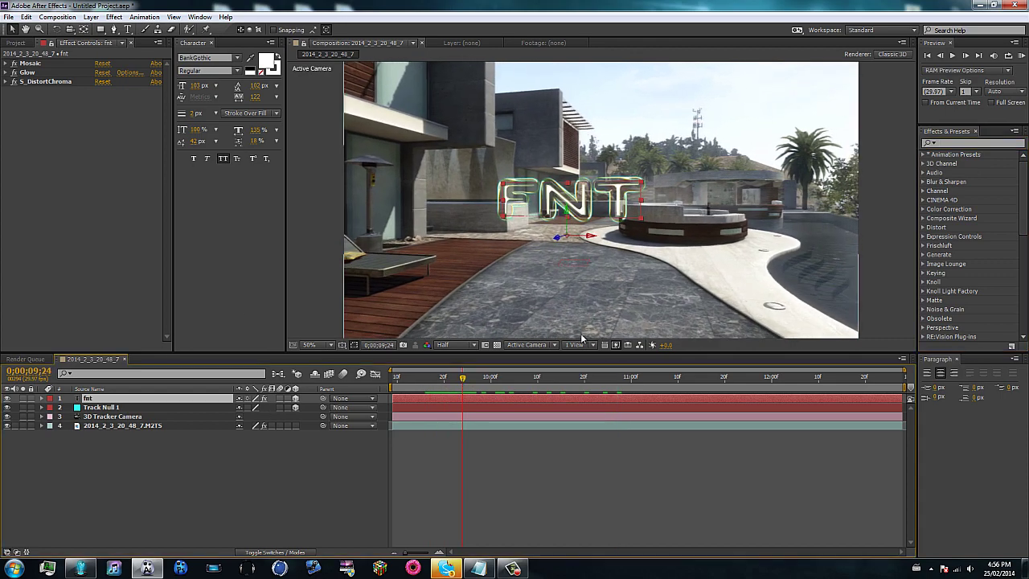
pyautogui.click(980, 4)
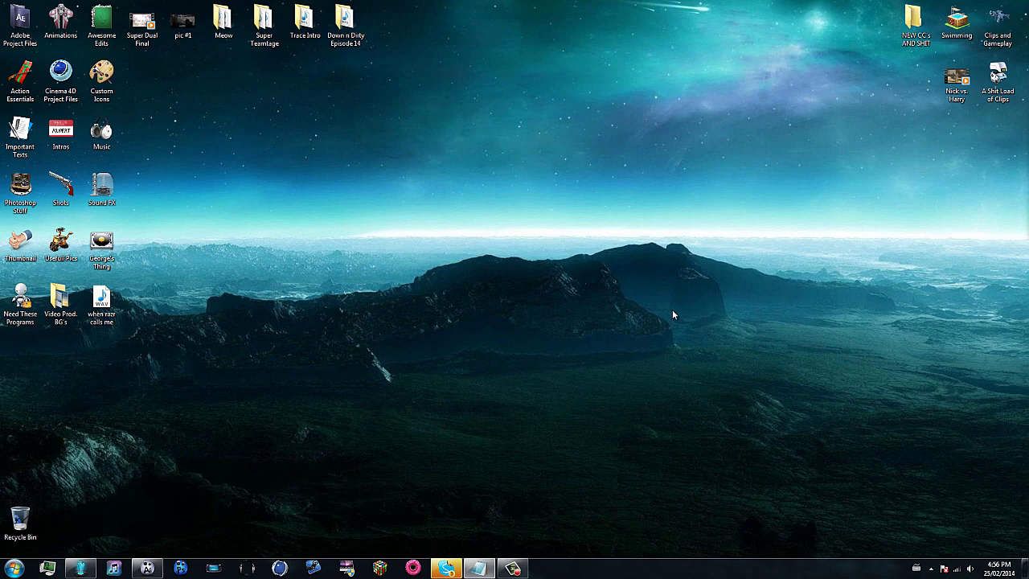